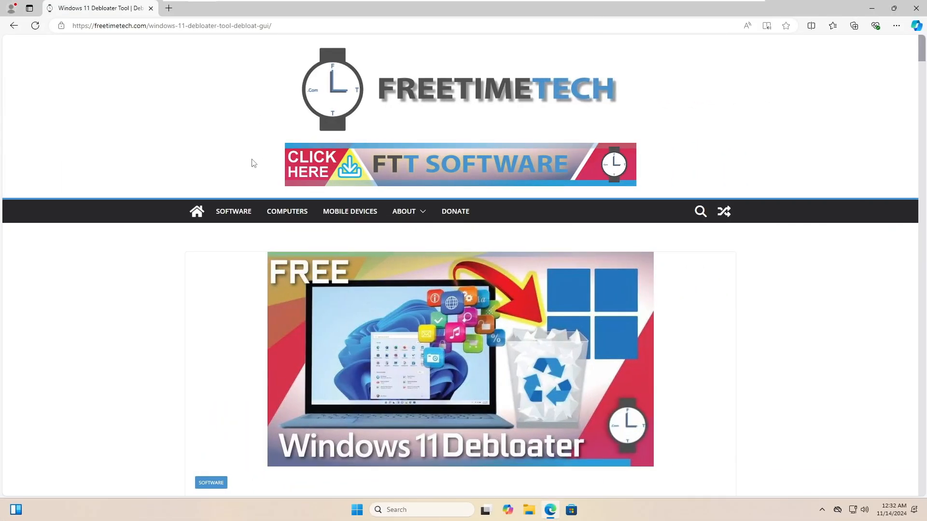
Download the current release, Windows11DebloaterV206.zip, from the Windows 11 Debloater Tool page.
scroll(217, 94, down, 2)
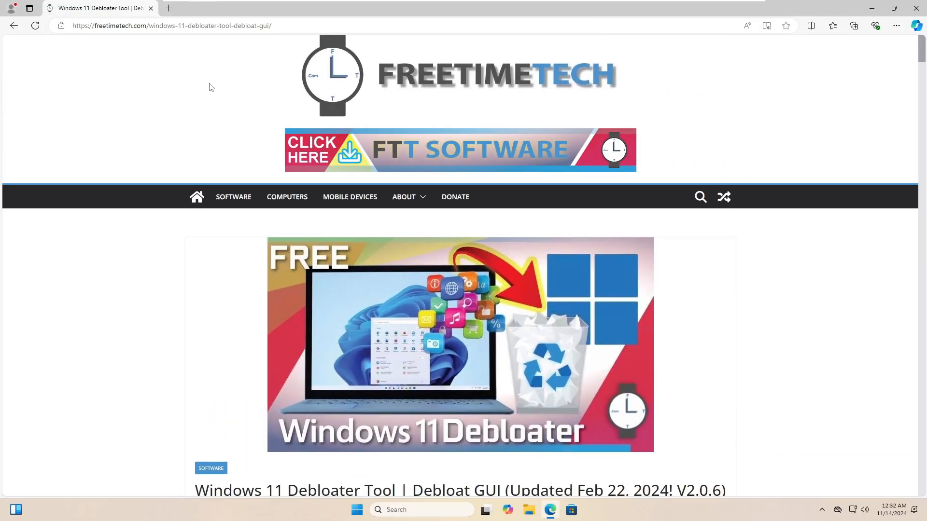
scroll(207, 251, down, 1)
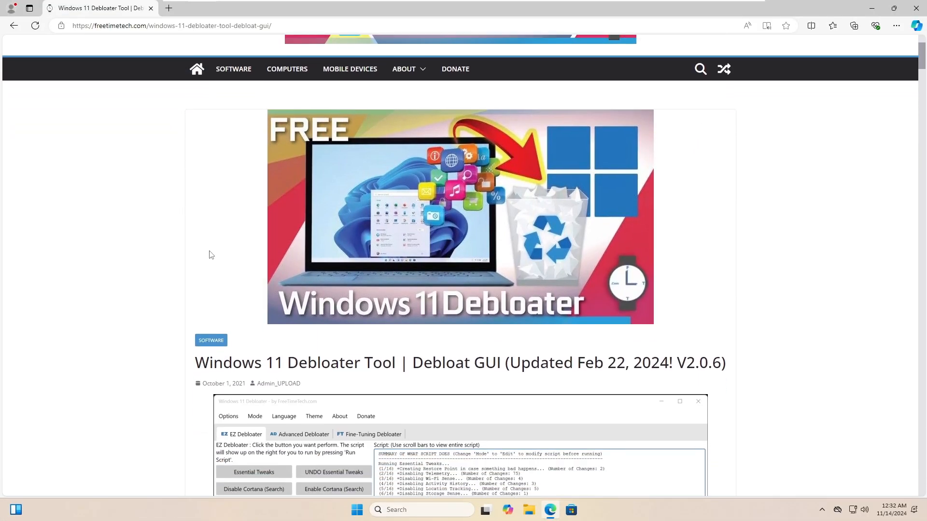
scroll(216, 254, down, 6)
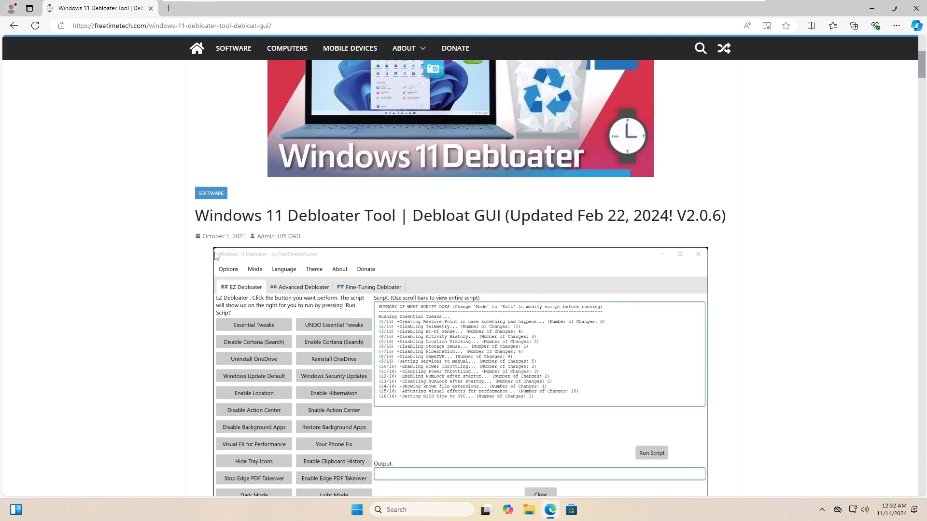
scroll(214, 254, down, 7)
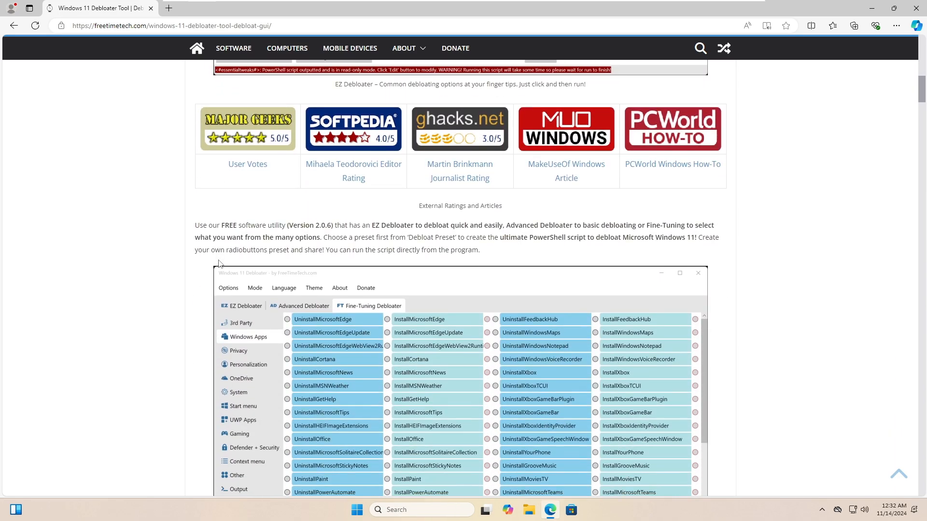
scroll(338, 205, up, 4)
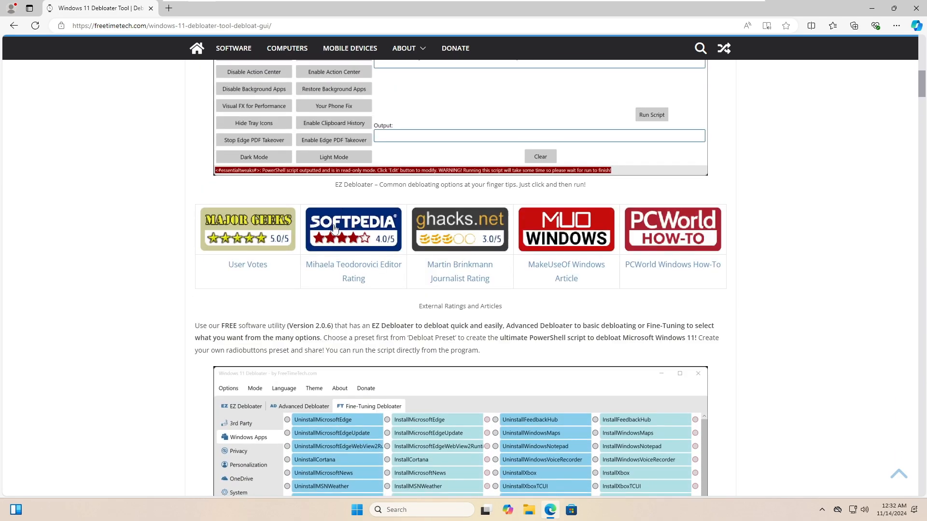
scroll(365, 205, down, 2)
scroll(340, 256, down, 13)
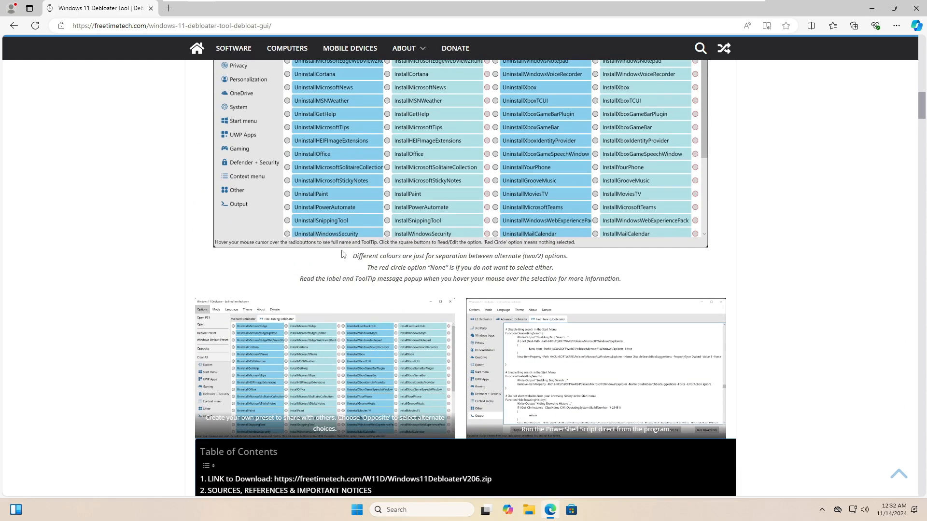
scroll(339, 256, down, 4)
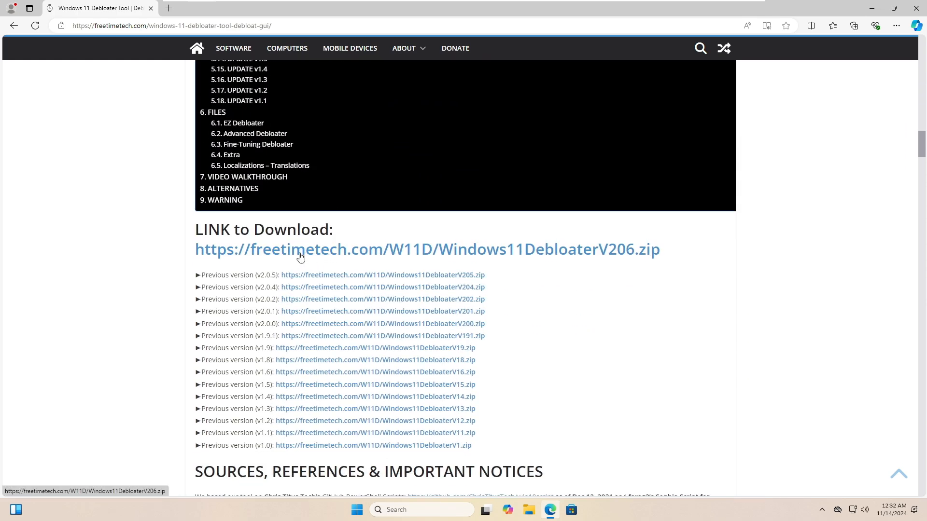
click(411, 257)
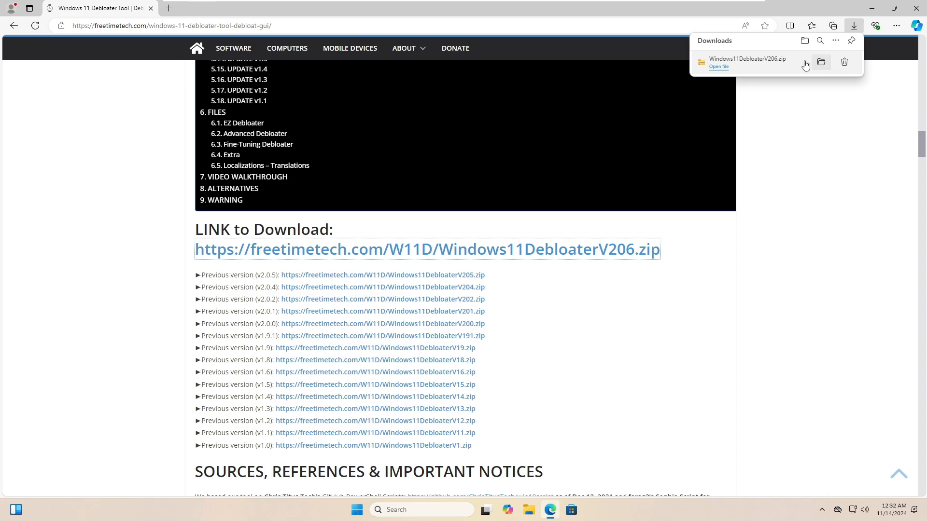
Show the downloaded Windows11DebloaterV206 archive in its folder and extract all its contents.
click(821, 62)
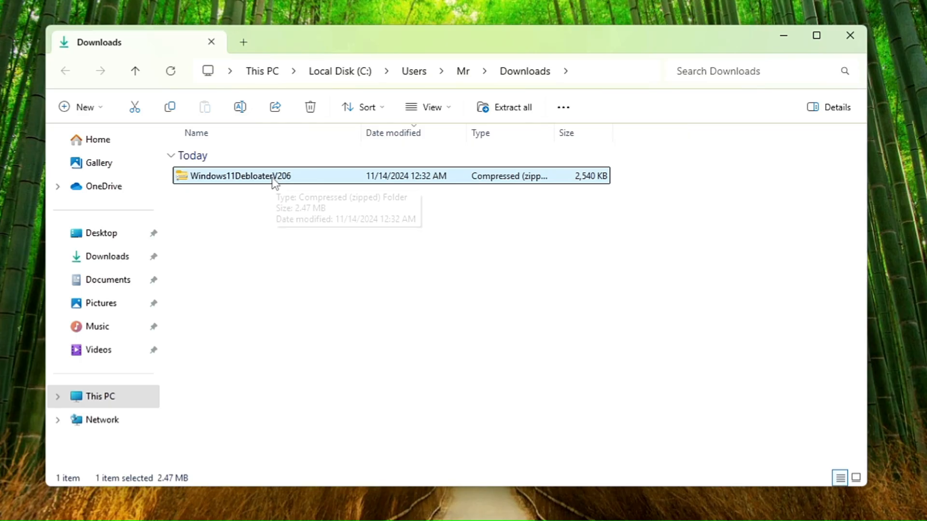
right_click(273, 181)
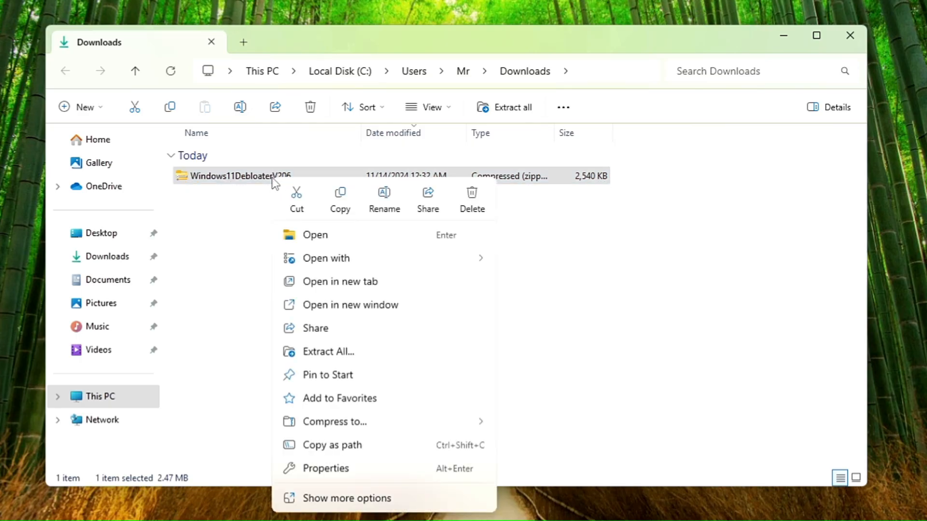
click(340, 356)
click(571, 400)
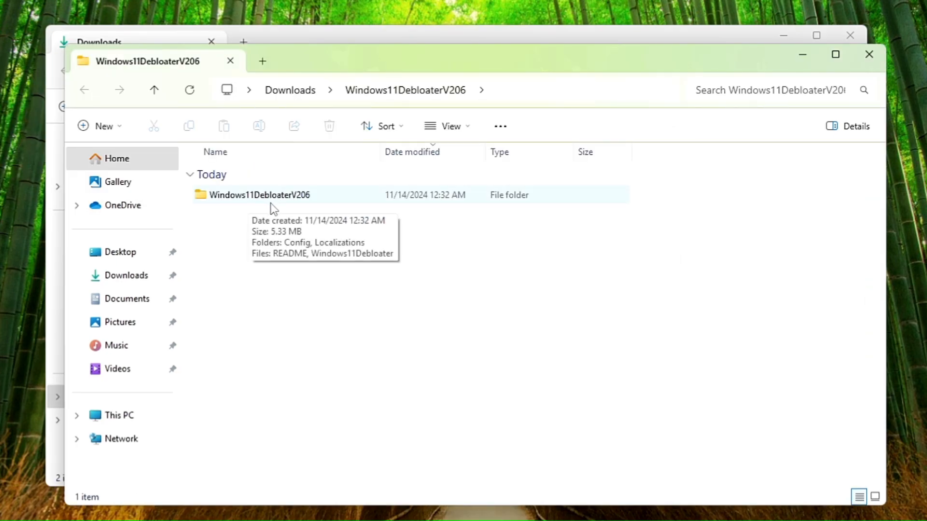
Run the Windows11Debloater application from the extracted Windows11DebloaterV206 folder as administrator and allow it to make changes to the device.
double_click(295, 199)
click(250, 218)
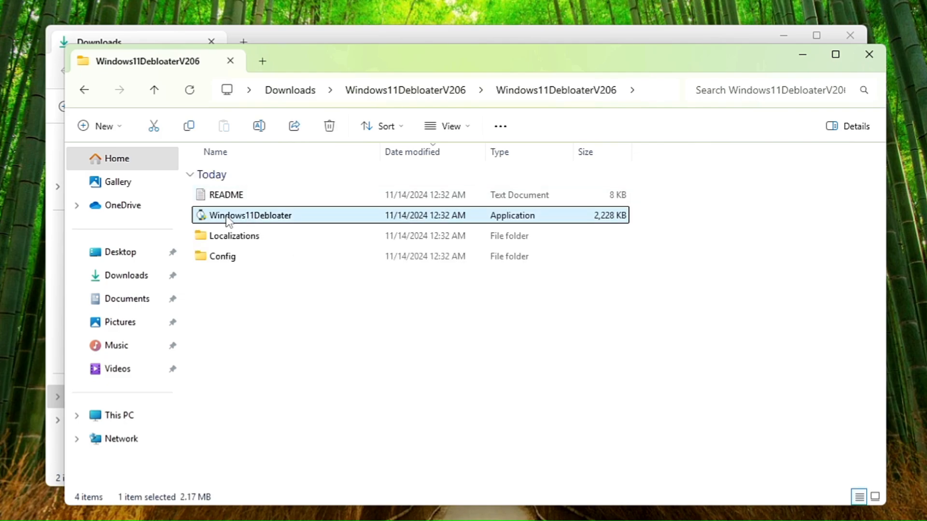
right_click(271, 221)
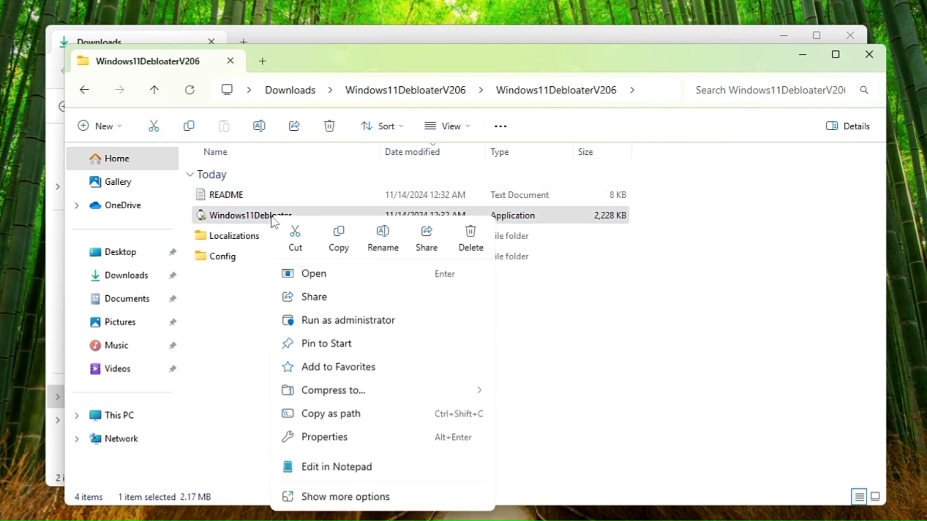
click(336, 322)
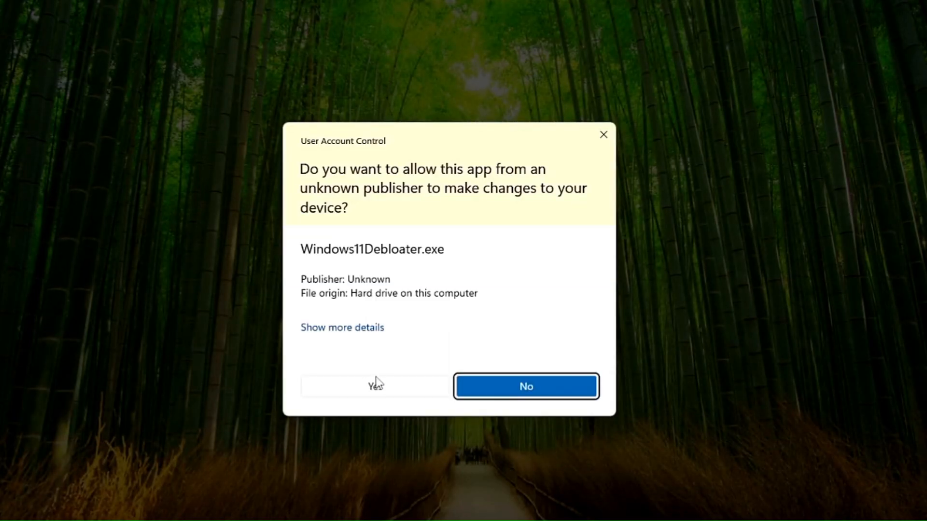
click(389, 389)
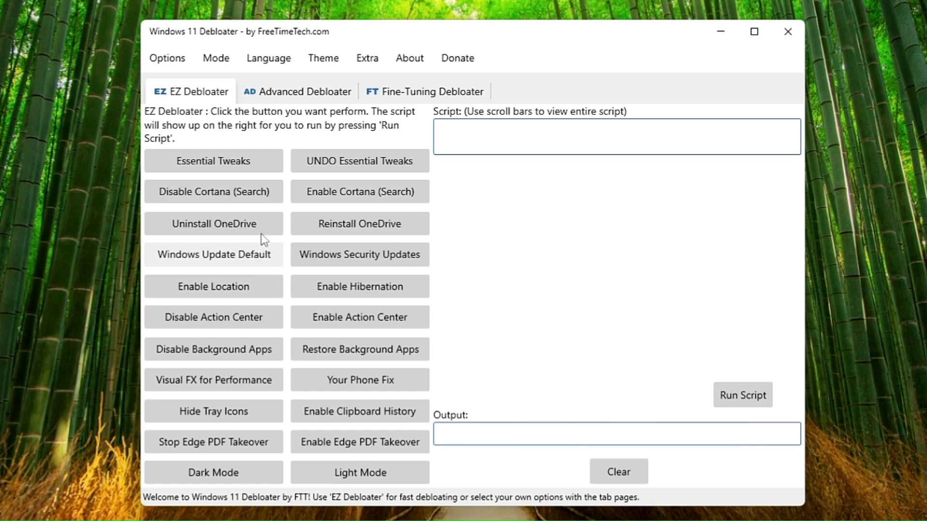
View the Advanced Debloater and Fine-Tuning Debloater options, widening the window so the preset names fit.
click(304, 93)
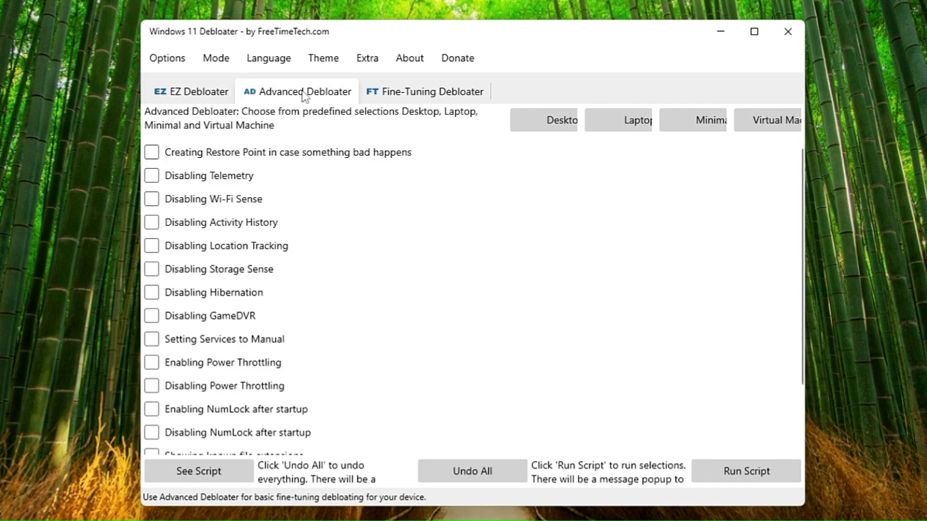
drag(805, 131, 894, 131)
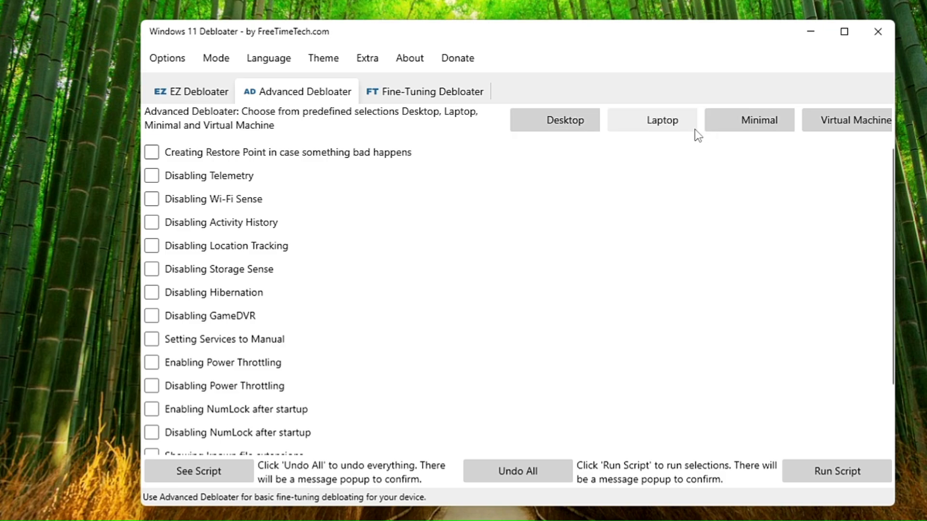
click(402, 95)
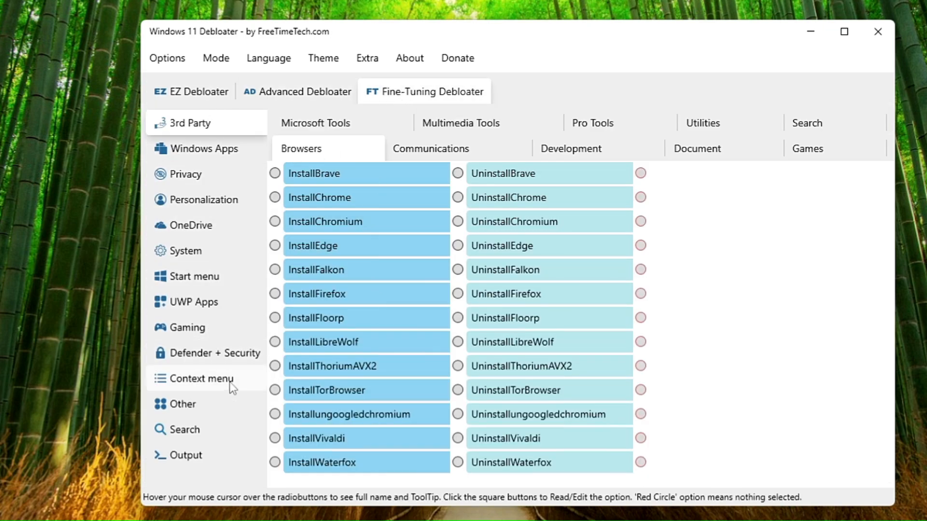
Load the Essential Tweaks script in EZ Debloater and review the changes in its summary, from telemetry to BIOS time.
click(186, 97)
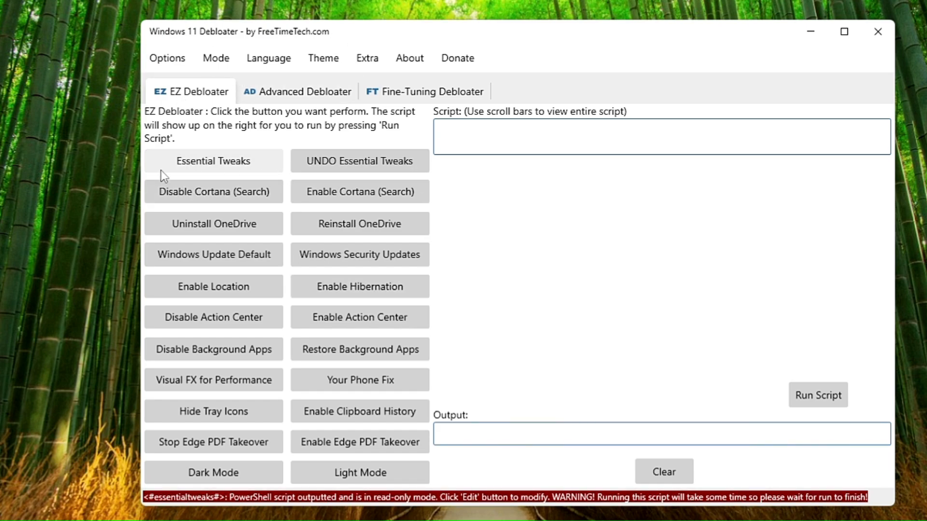
click(218, 163)
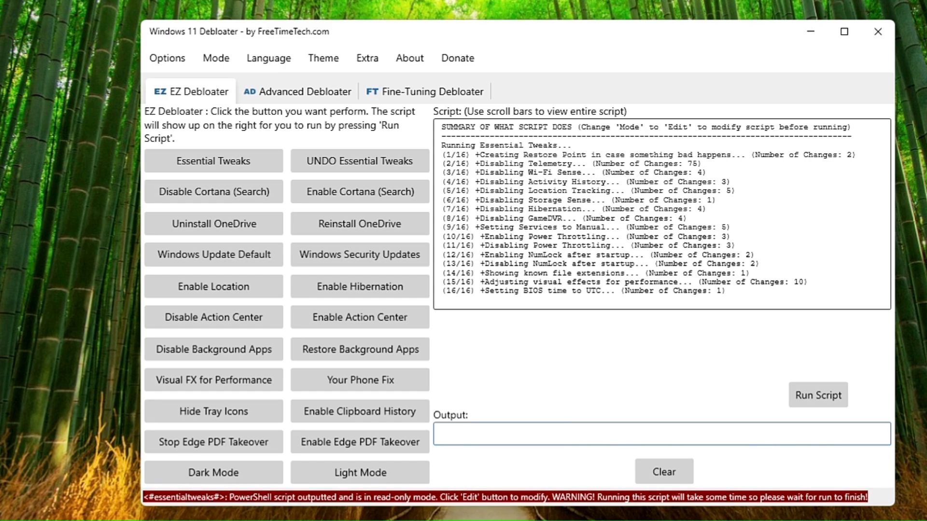
drag(528, 172, 582, 172)
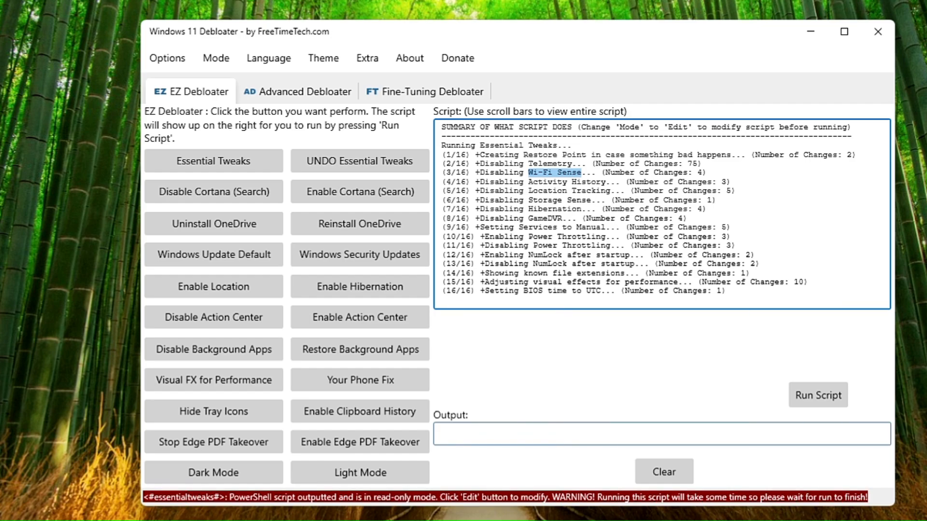
drag(499, 209, 560, 219)
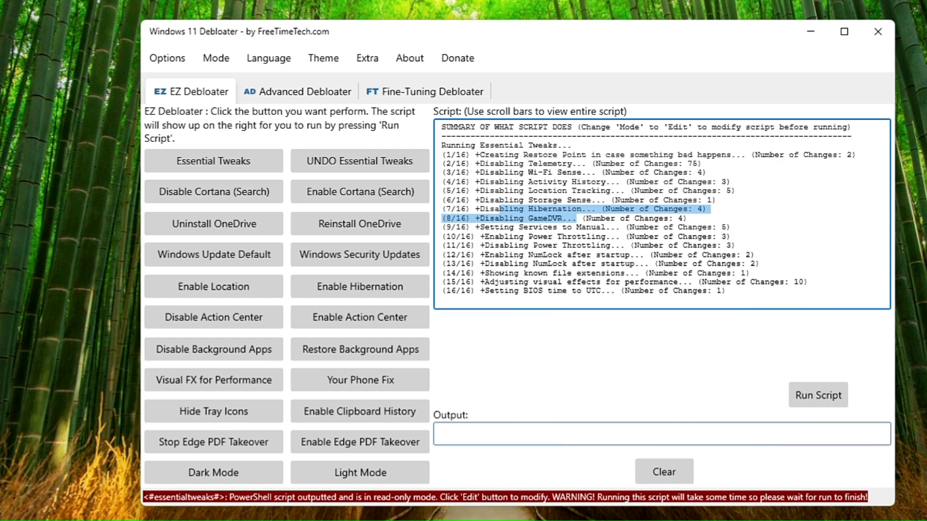
drag(508, 254, 573, 246)
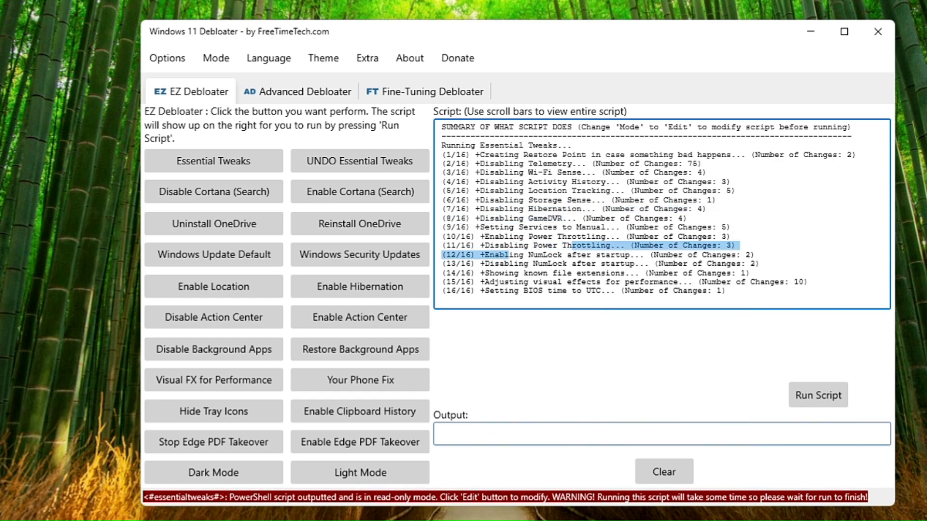
drag(504, 282, 678, 282)
drag(528, 164, 732, 291)
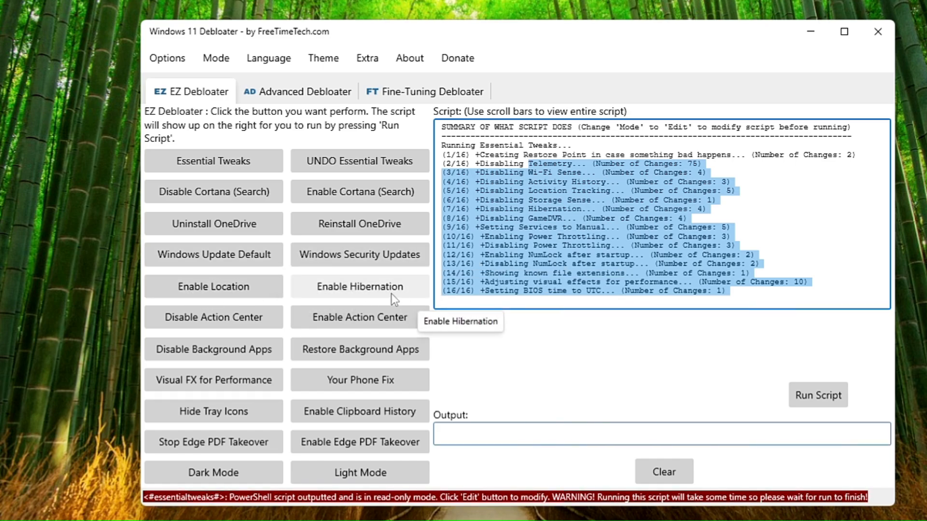
Preview the EZ Debloater scripts for Disable Action Center, Disable Background Apps, Light Mode and Dark Mode.
click(215, 324)
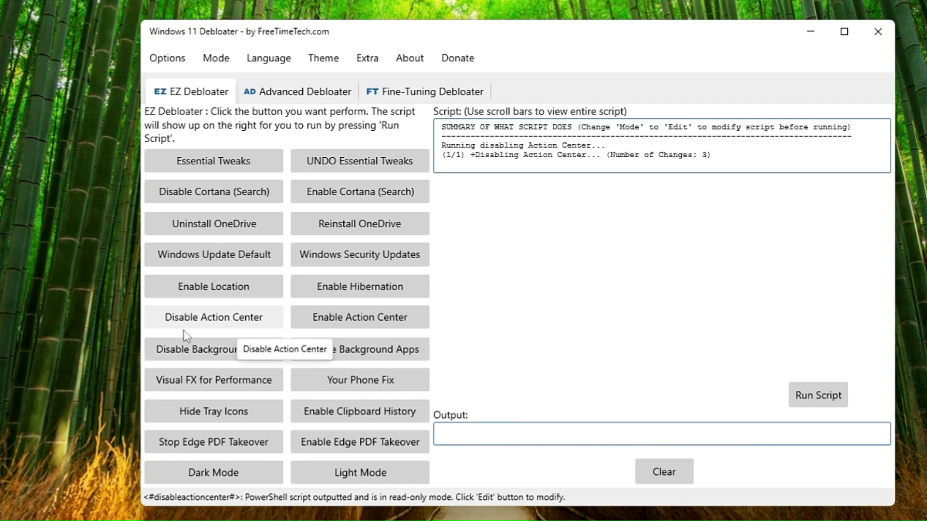
click(221, 357)
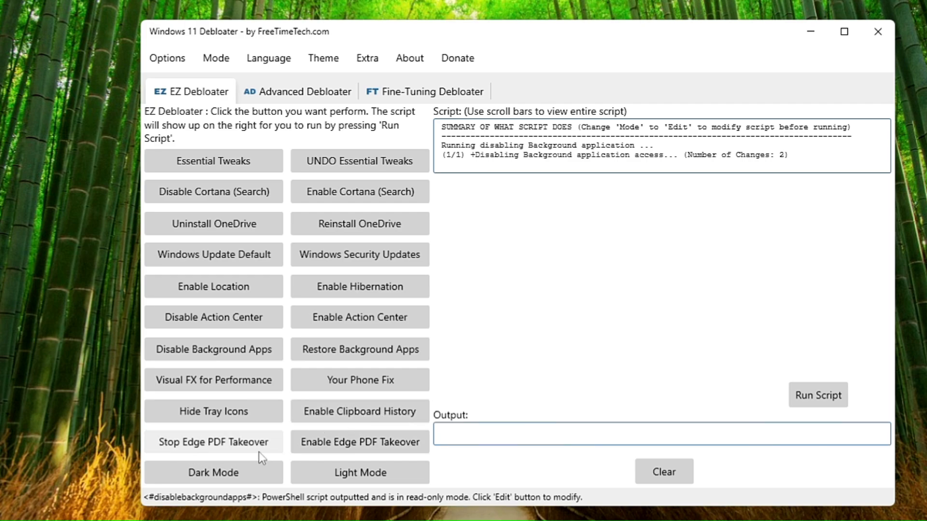
click(349, 480)
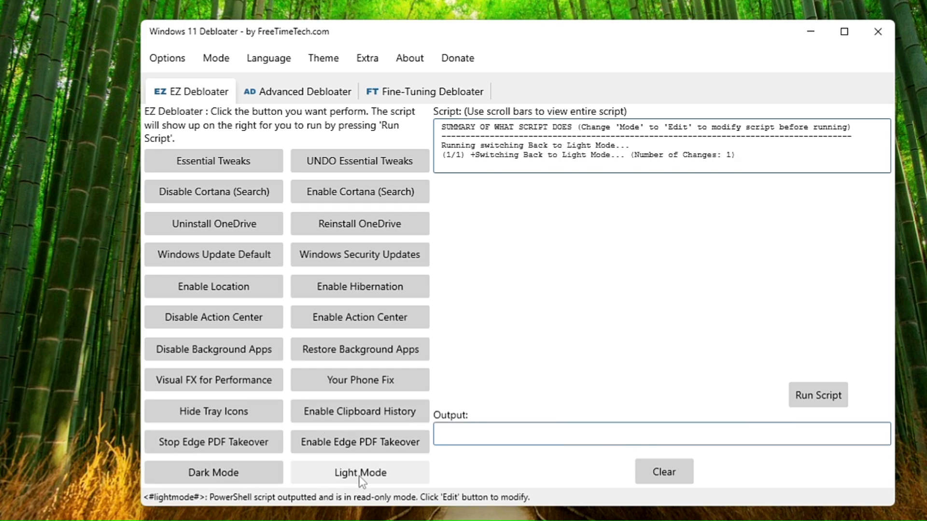
click(240, 474)
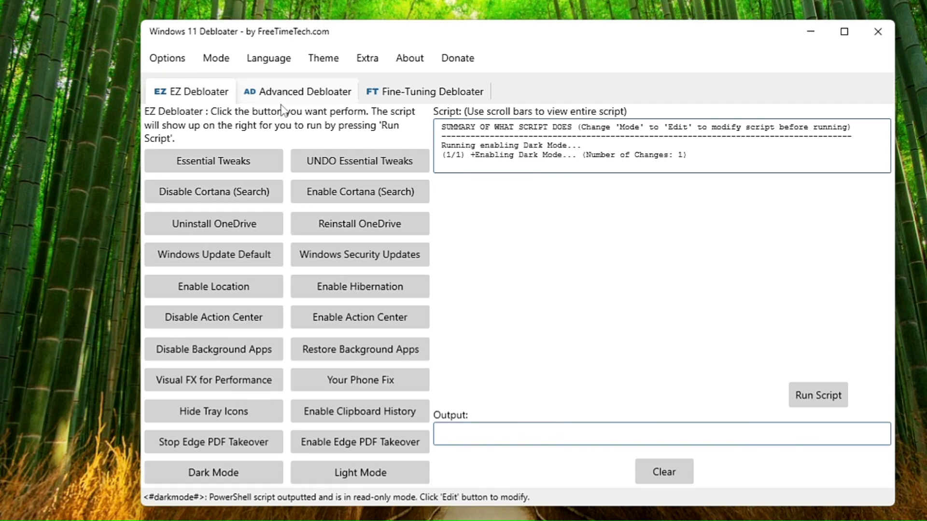
Compare the Desktop and Laptop presets in Advanced Debloater, including the Disabling Hibernation option.
click(314, 99)
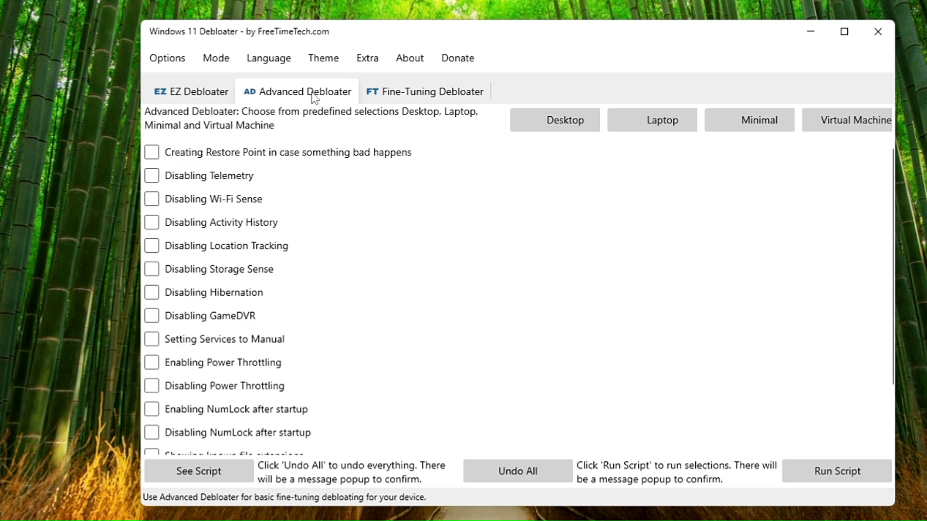
click(581, 118)
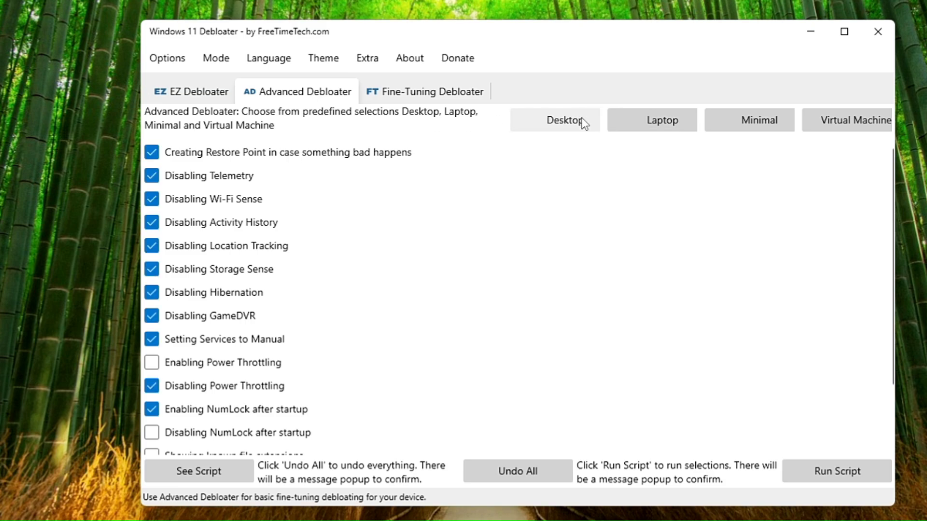
click(668, 127)
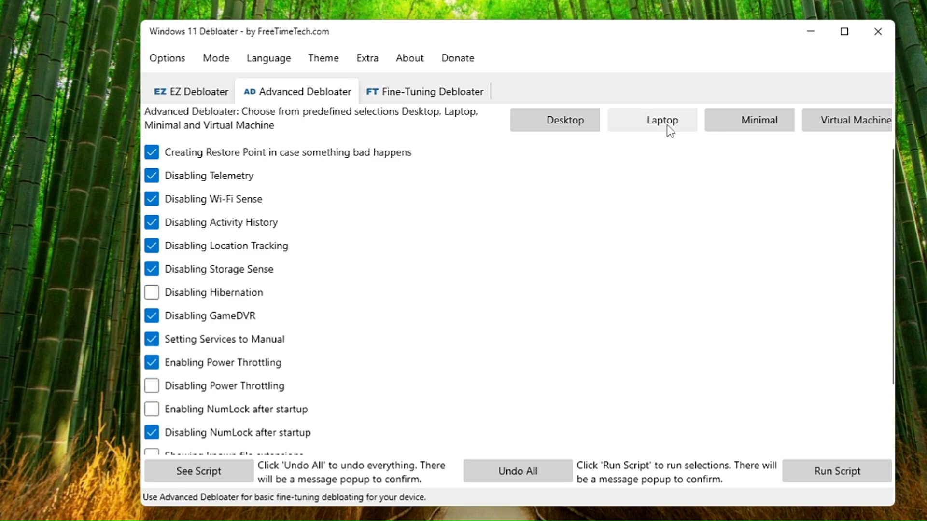
click(558, 130)
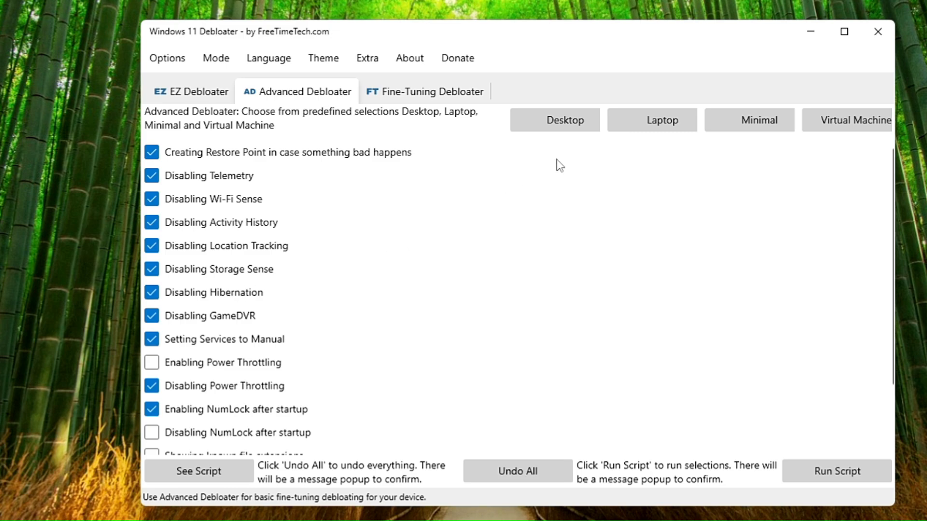
click(652, 127)
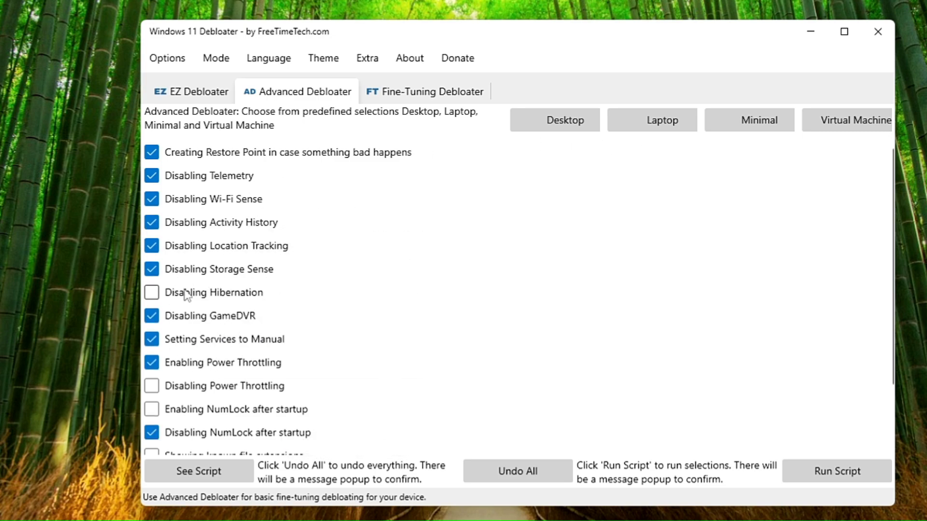
click(154, 293)
Apply the Desktop preset to the Advanced Debloater selections and check the remaining options in the list.
click(559, 124)
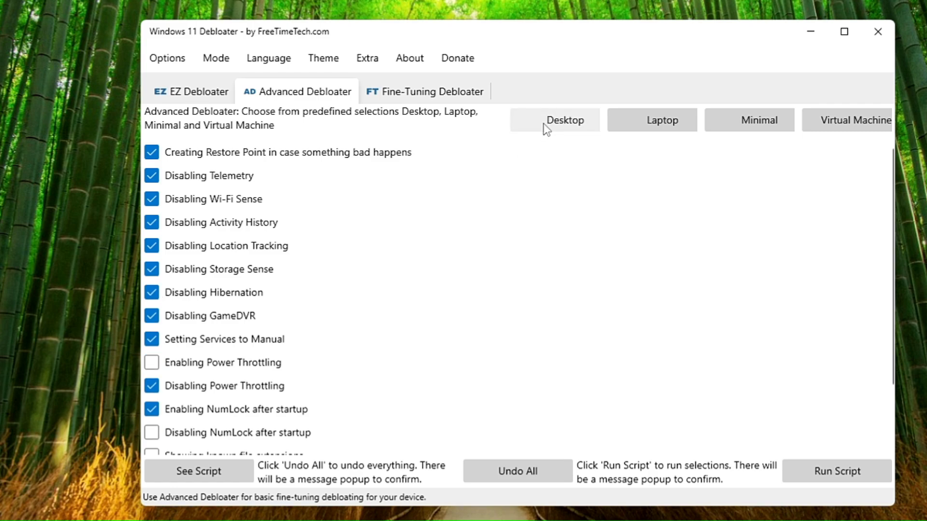
scroll(294, 263, down, 2)
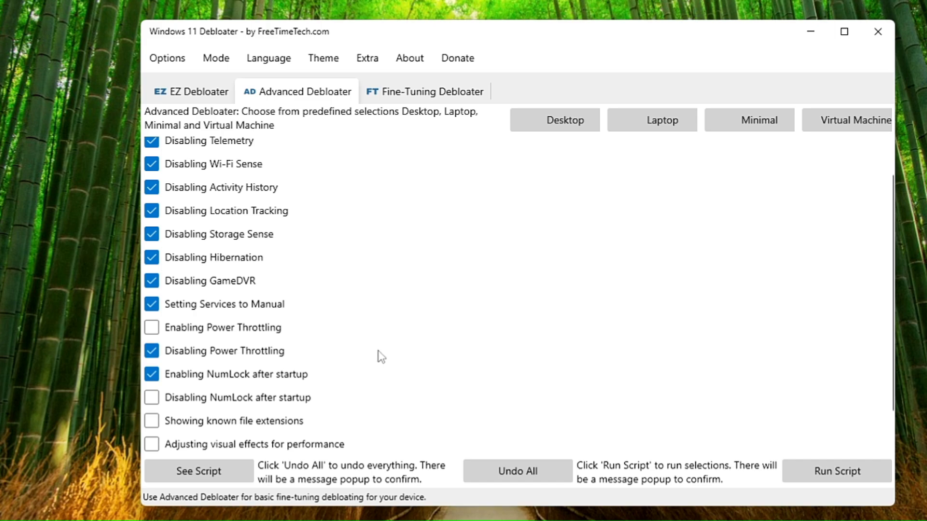
Recheck the Advanced Debloater selections and examine the browser install and uninstall options in Fine-Tuning Debloater.
scroll(379, 356, up, 2)
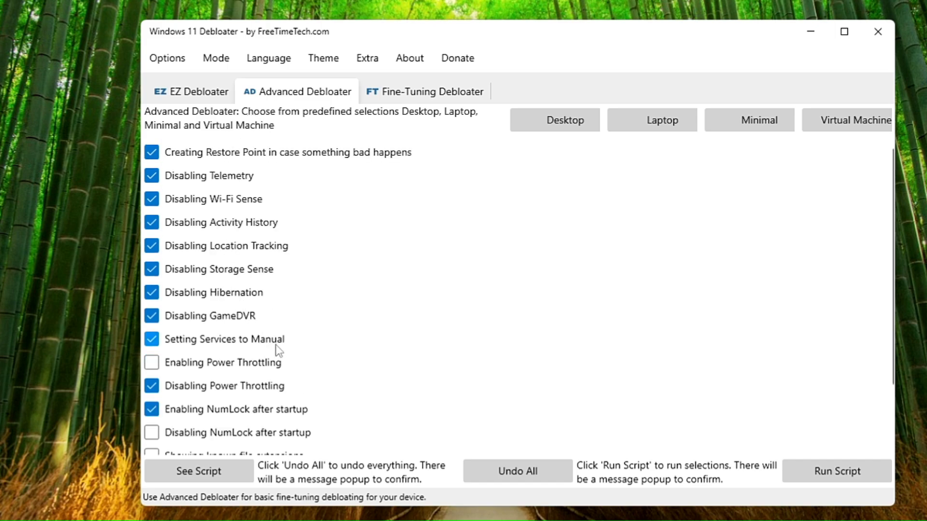
scroll(269, 385, down, 2)
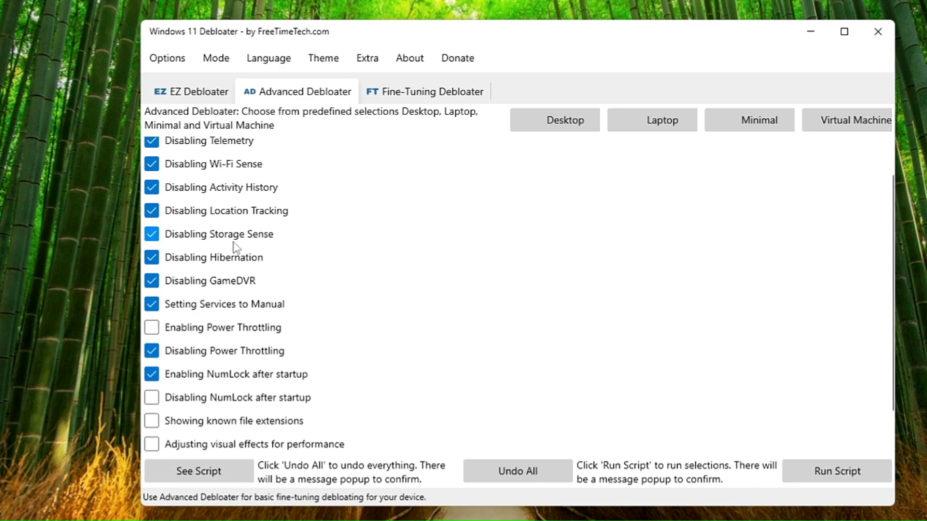
click(415, 93)
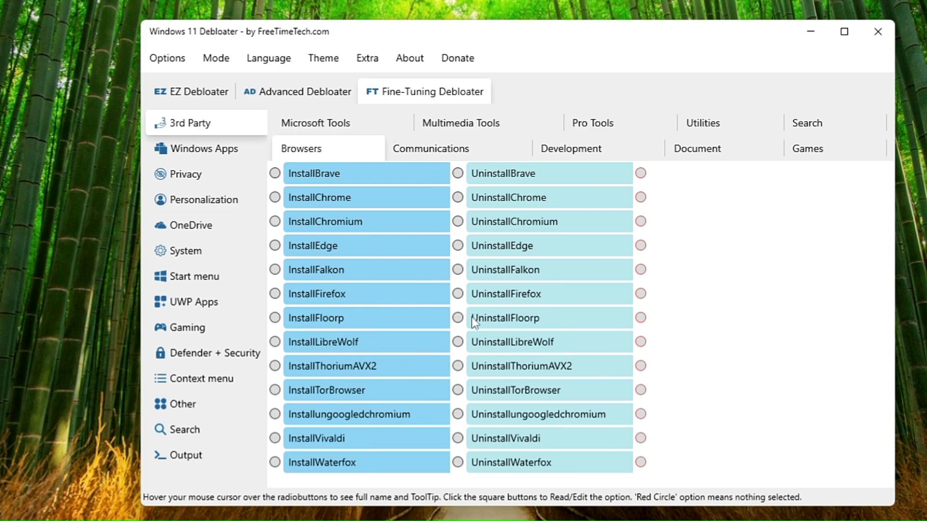
click(473, 239)
click(330, 174)
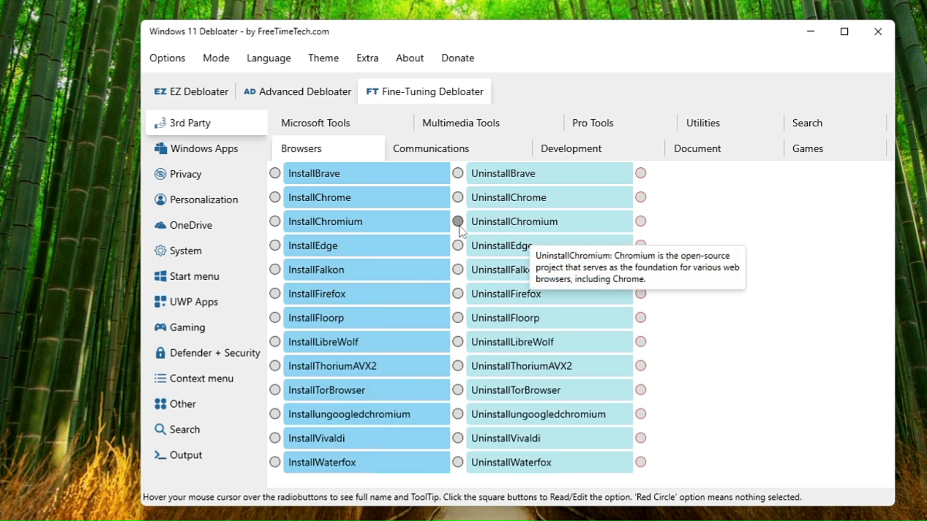
Look through the Communications, Microsoft Tools, Development, Utilities and Games options for third-party apps.
click(431, 150)
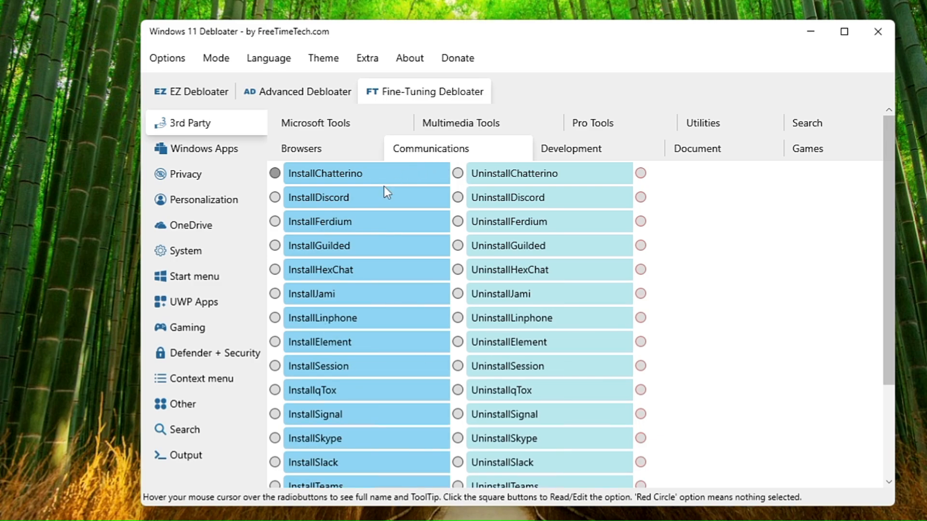
click(344, 121)
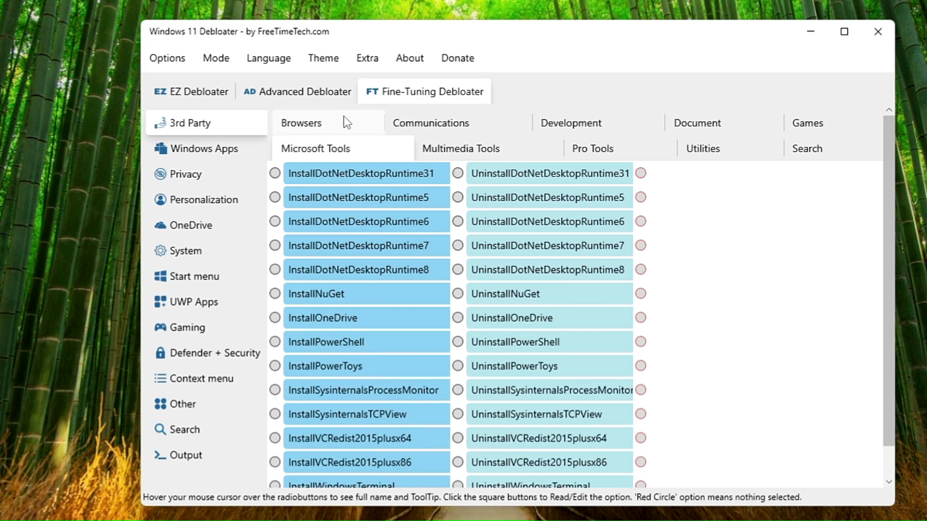
click(575, 125)
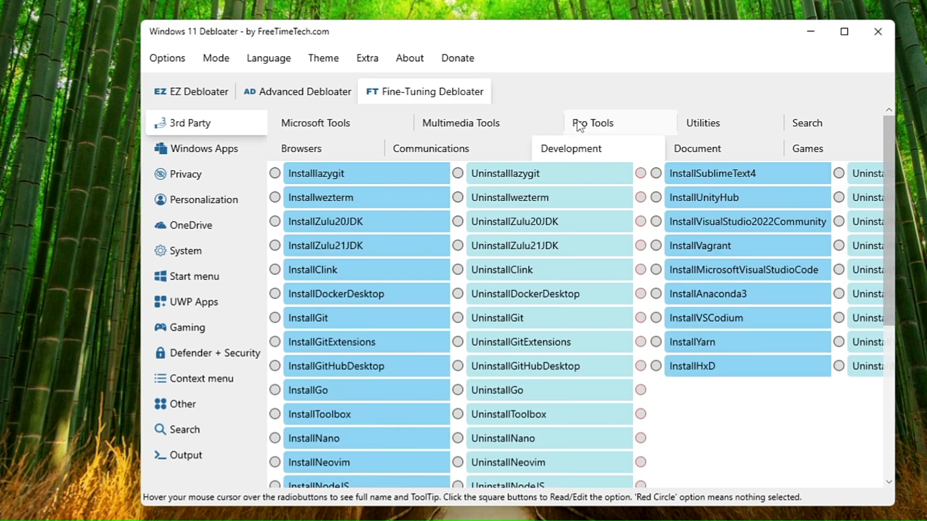
click(716, 129)
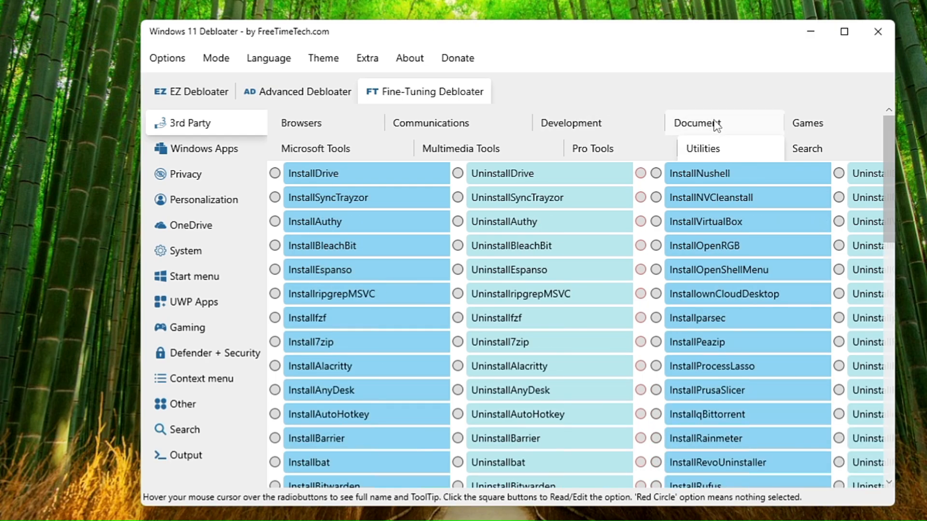
click(799, 128)
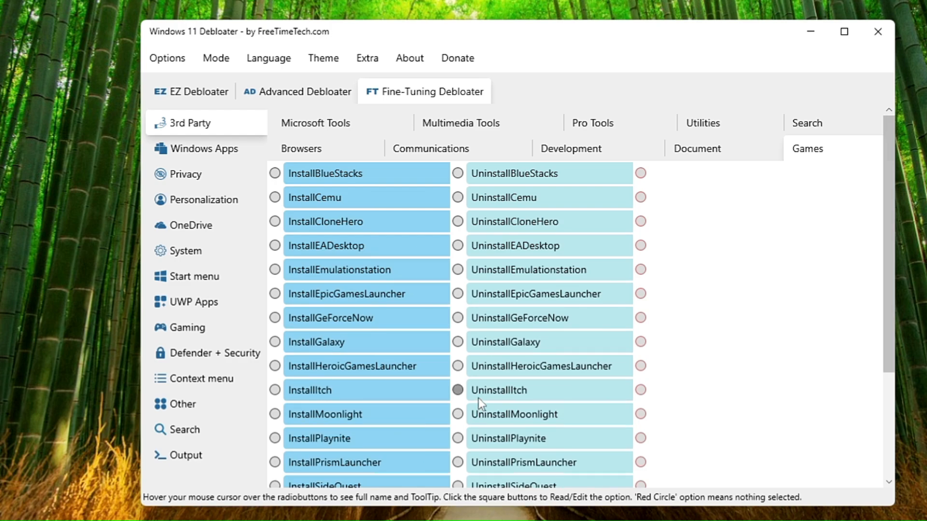
mouse_move(466, 382)
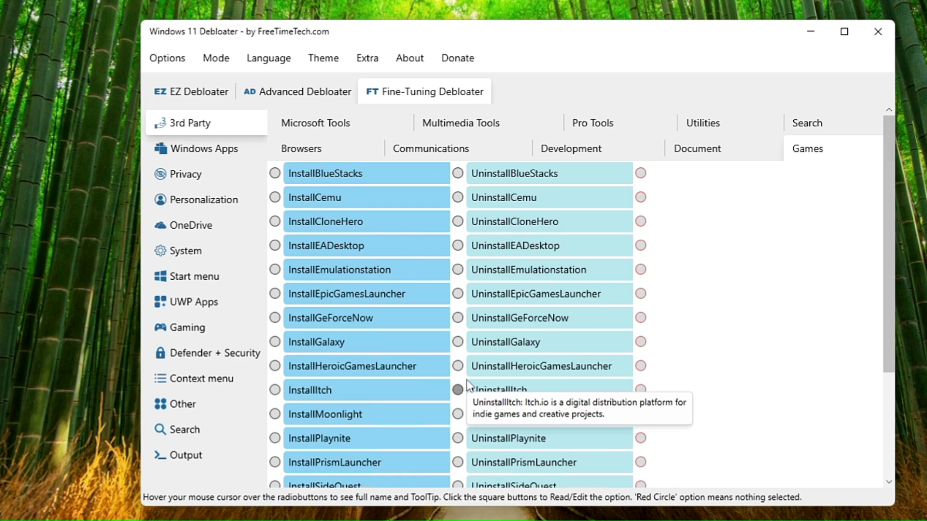
Select UninstallMicrosoftEdge among the Windows Apps options and look over the Privacy, Personalization and OneDrive categories.
click(198, 156)
click(275, 117)
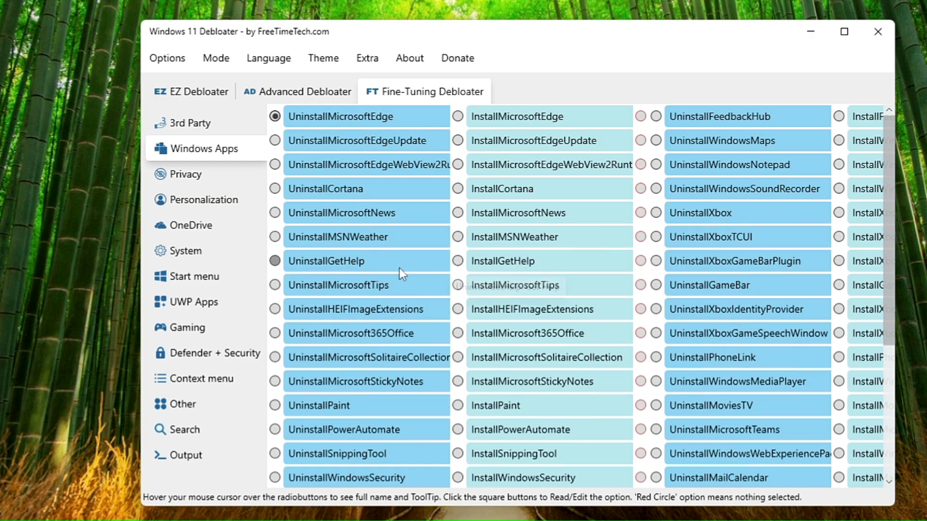
click(202, 182)
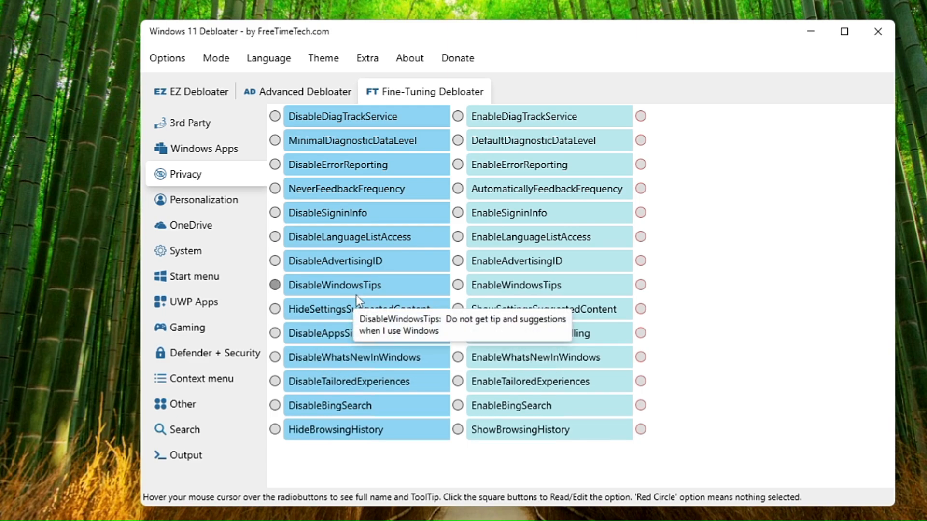
click(204, 203)
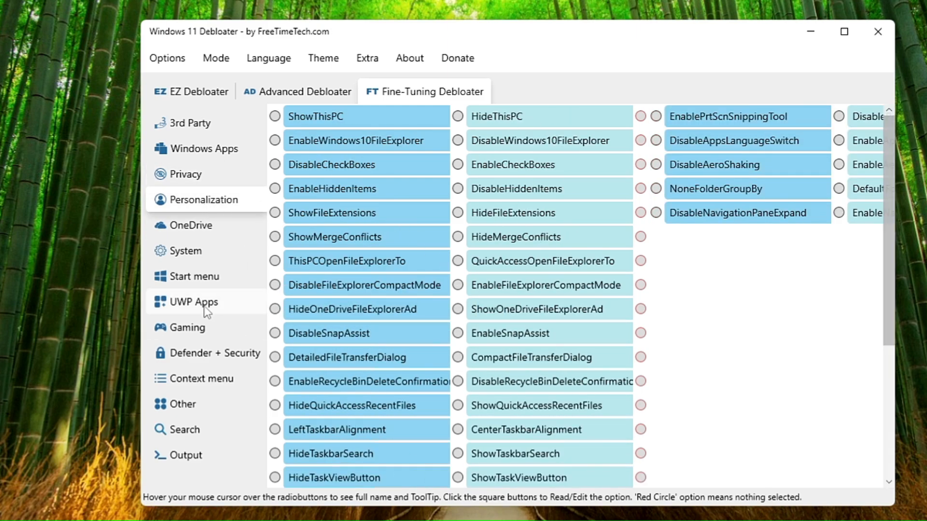
click(199, 235)
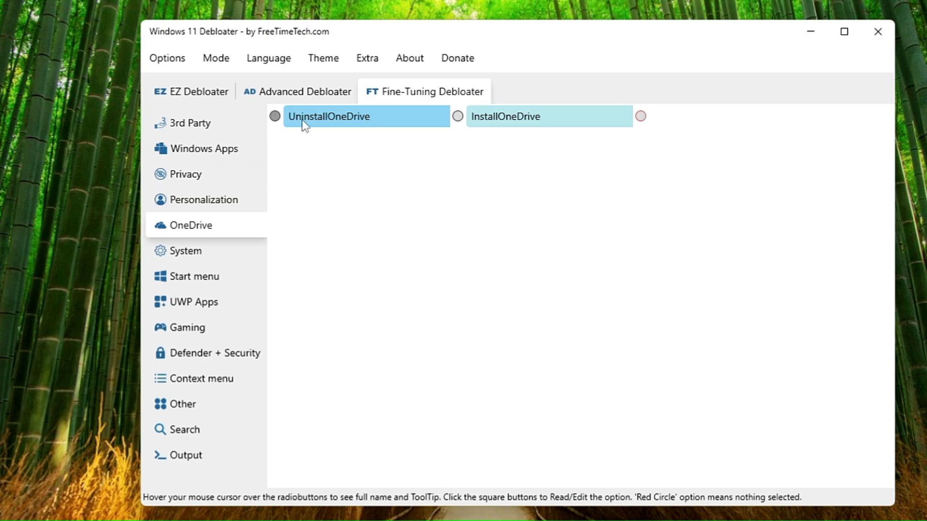
Examine the Fine-Tuning options for System, Start menu, UWP Apps and Gaming.
click(211, 262)
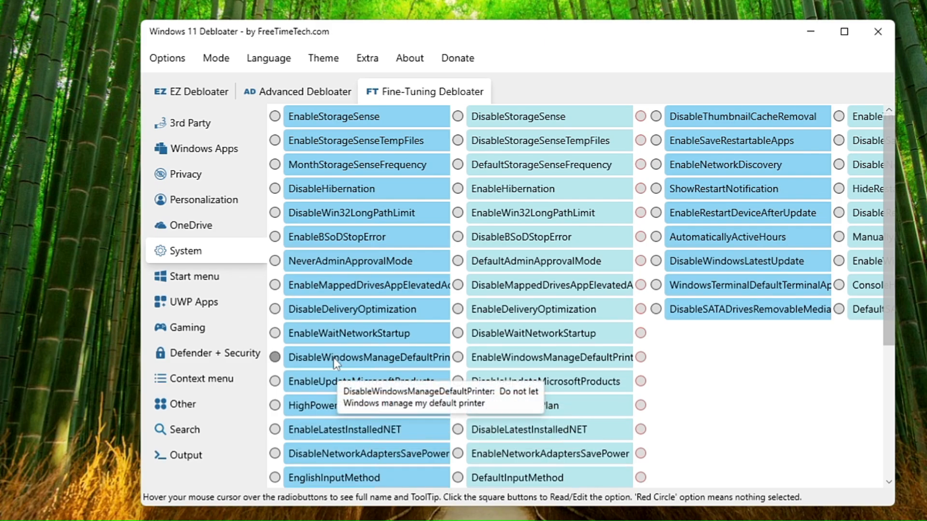
scroll(322, 358, down, 1)
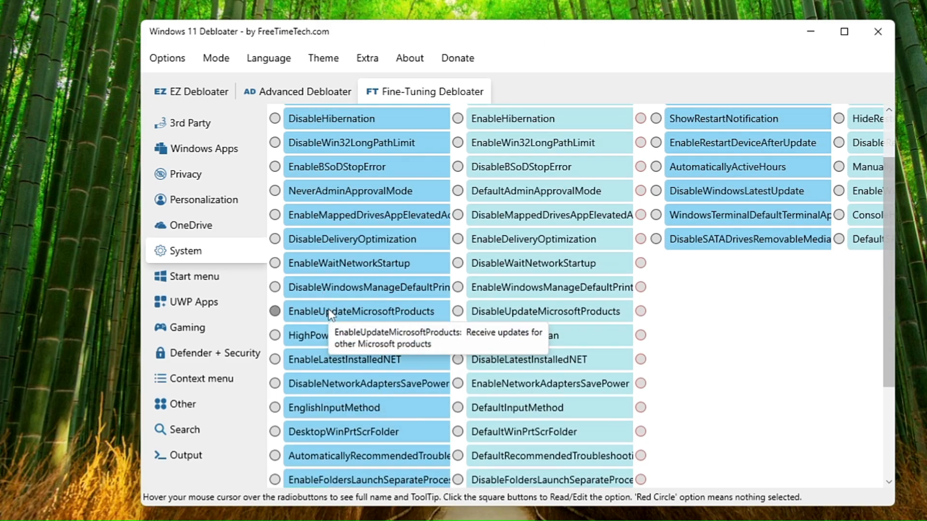
scroll(329, 315, down, 1)
click(200, 278)
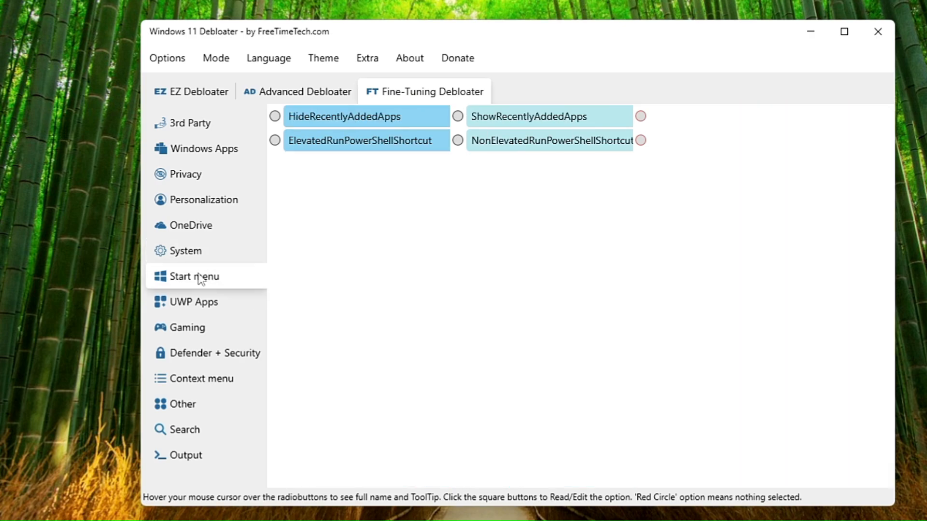
click(199, 304)
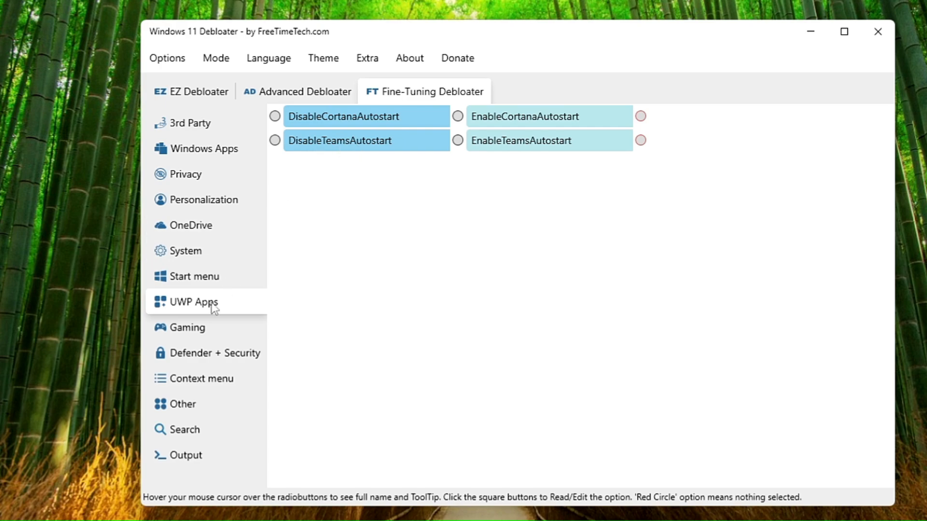
click(198, 332)
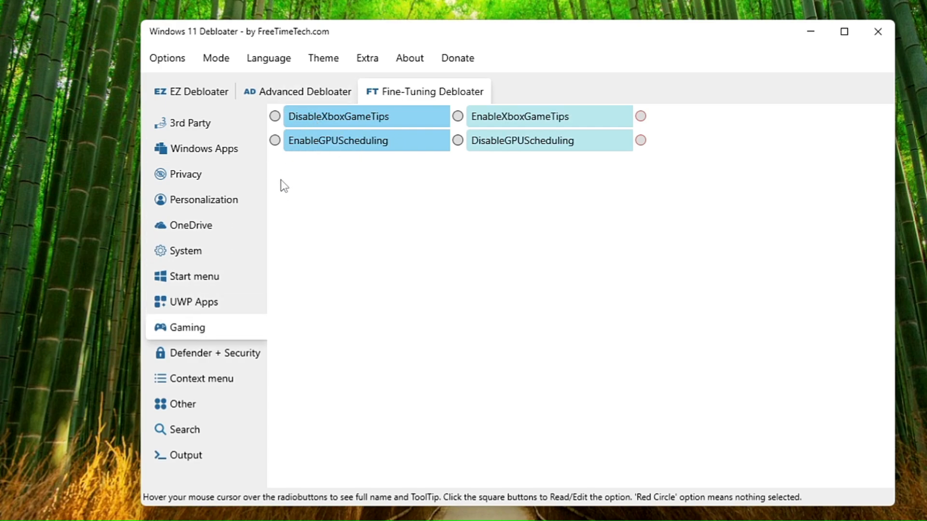
Review the Defender + Security, Context menu and Other tweaks, ending on the Output page.
click(215, 355)
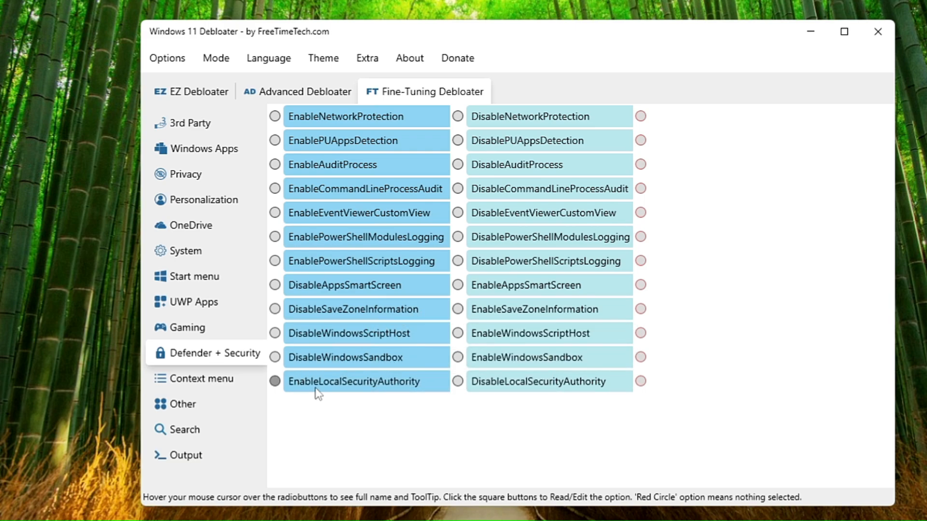
click(202, 380)
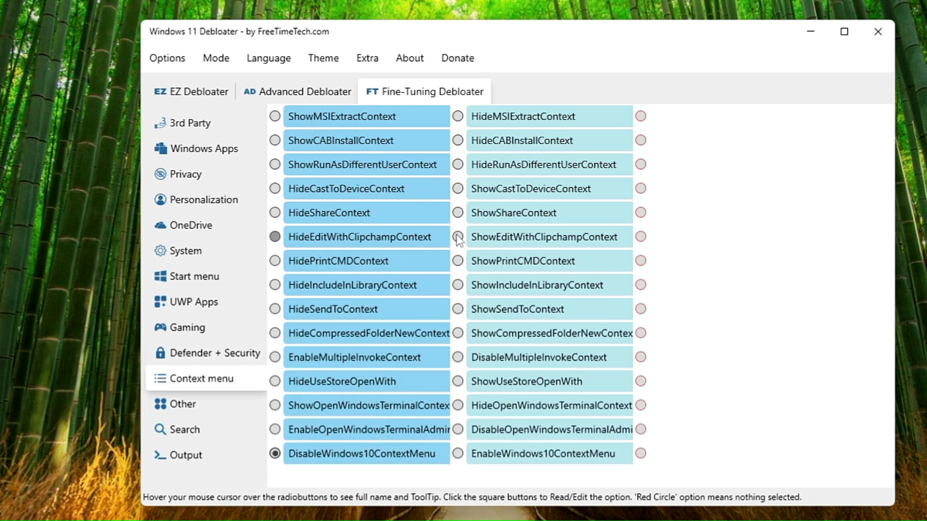
click(183, 409)
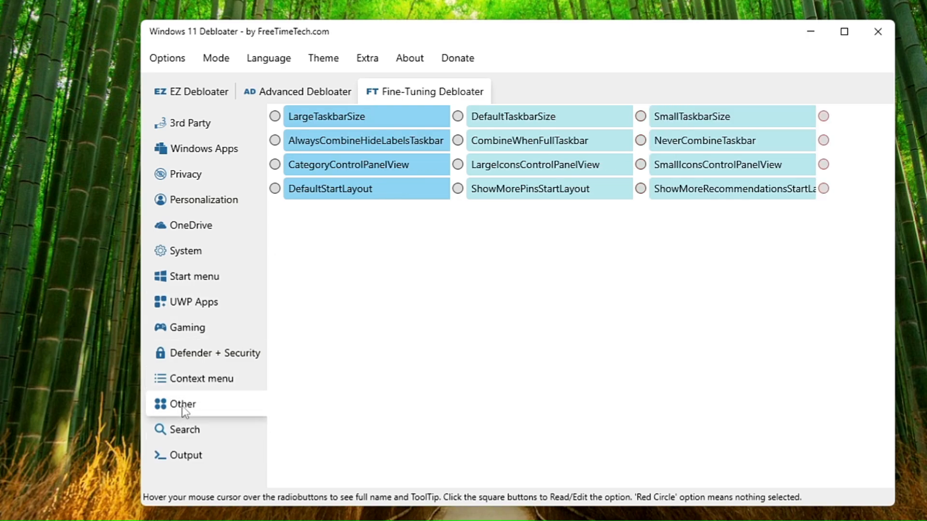
click(195, 433)
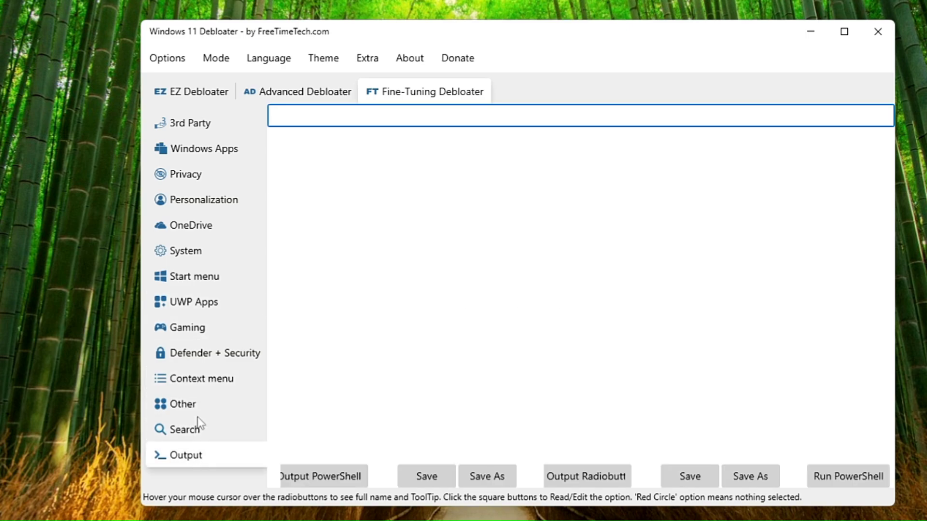
Return to EZ Debloater, inspect CPU and memory performance in Task Manager, and close Task Manager.
click(219, 95)
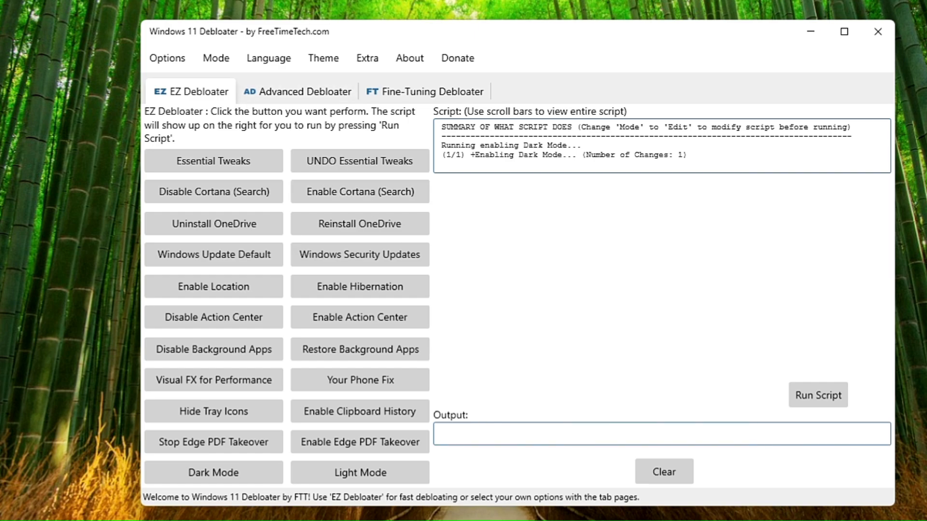
right_click(271, 520)
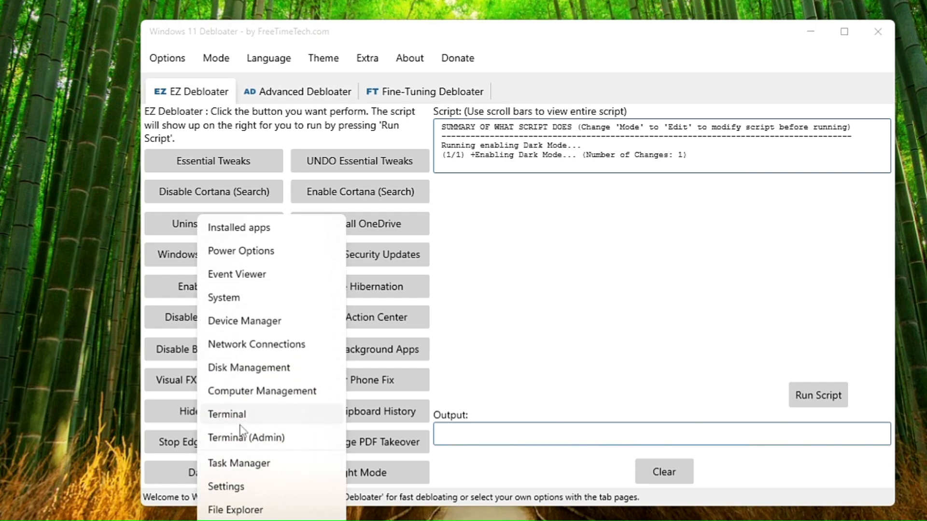
click(251, 465)
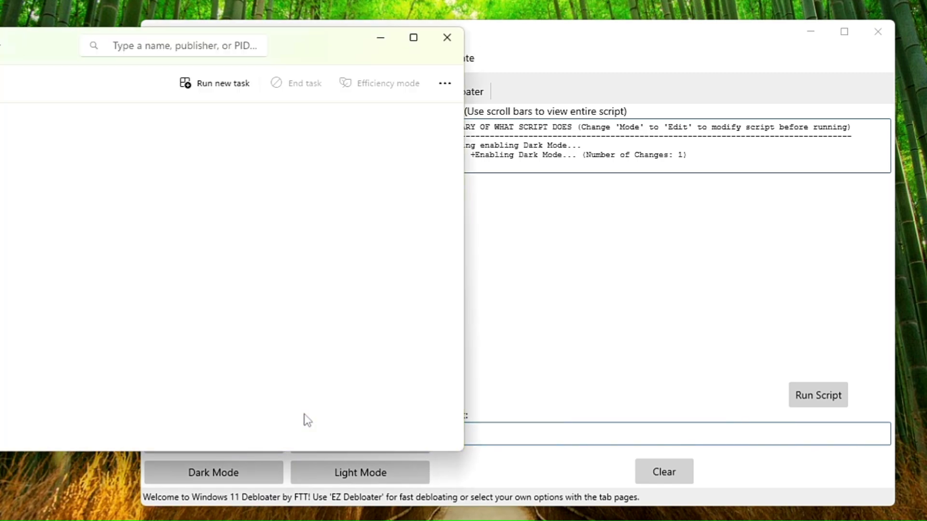
drag(285, 39, 599, 37)
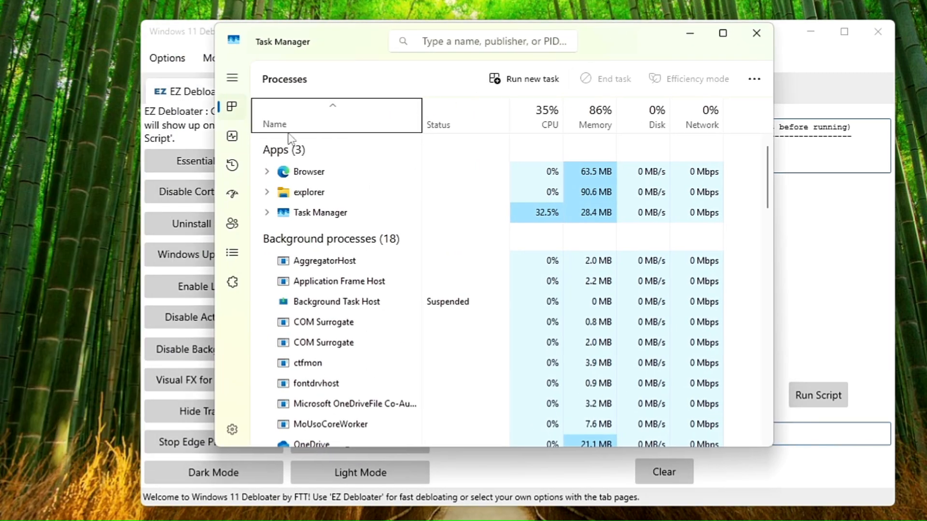
click(232, 135)
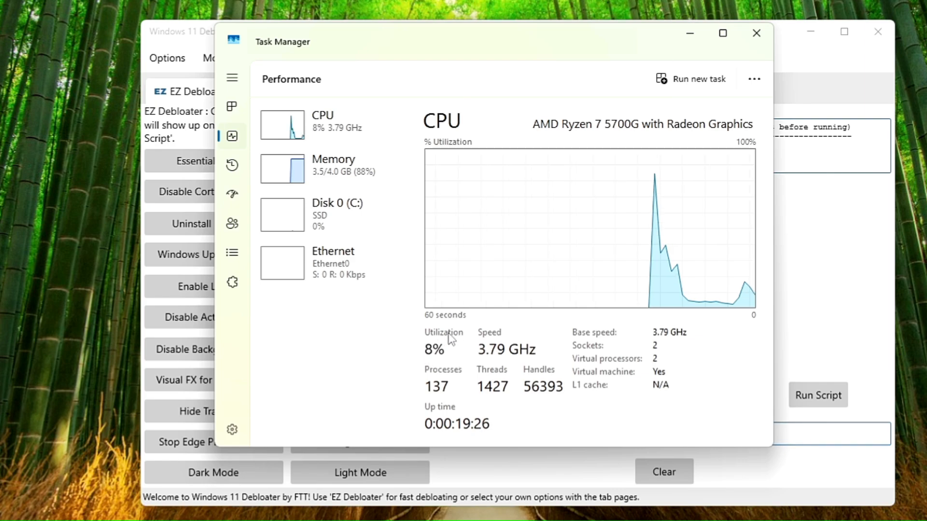
click(359, 186)
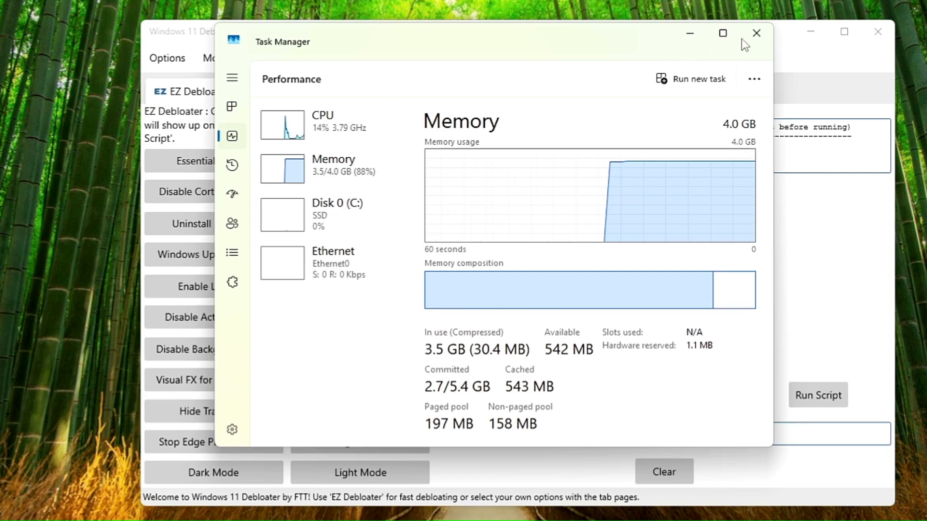
click(754, 41)
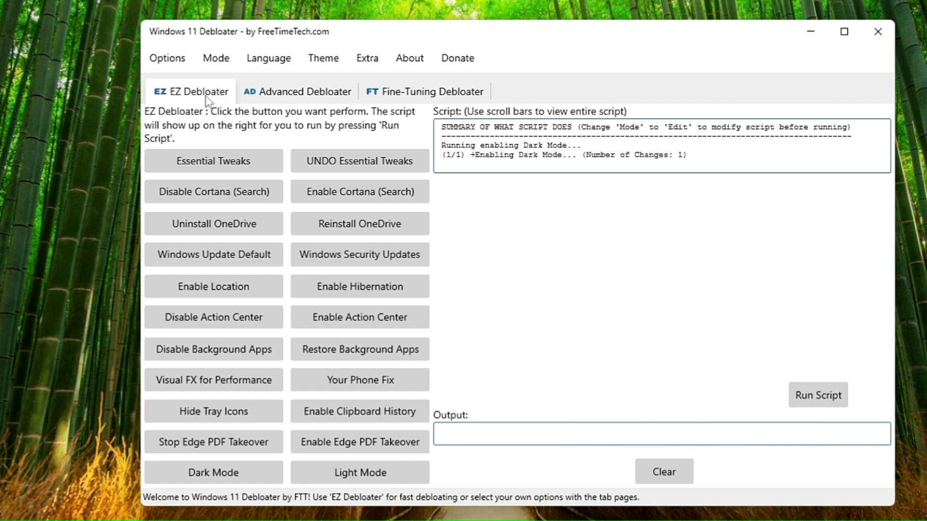
Run the Essential Tweaks script in EZ Debloater and clear the script and output once it completes.
click(227, 163)
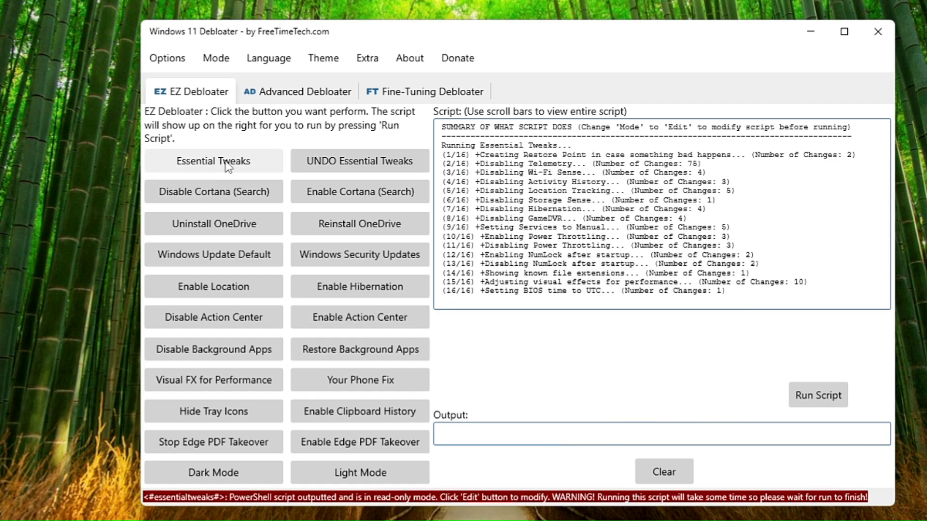
click(818, 404)
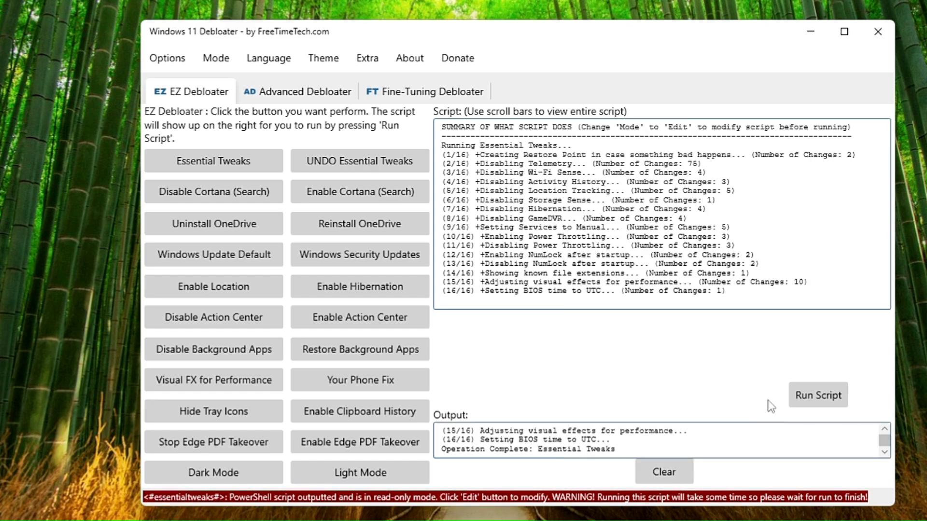
click(665, 479)
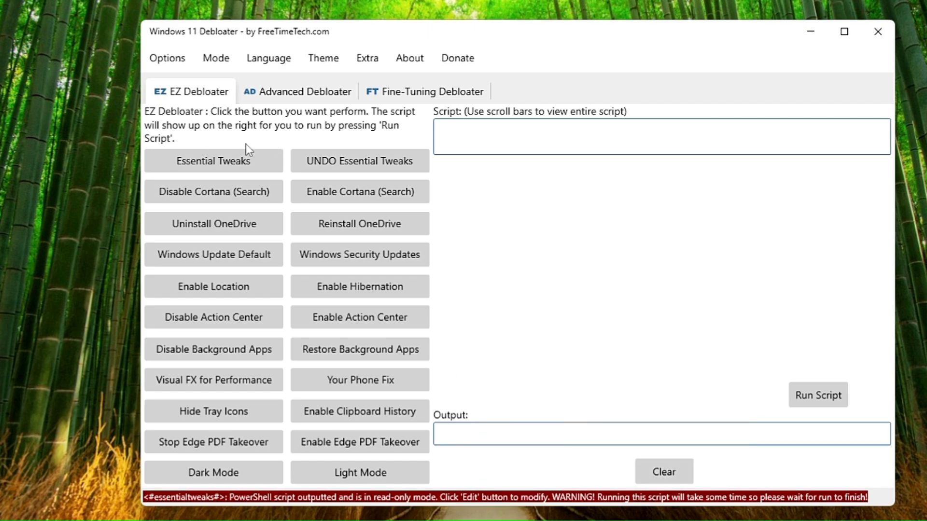
Load and run the EZ Debloater script that disables Cortana (Search).
click(208, 197)
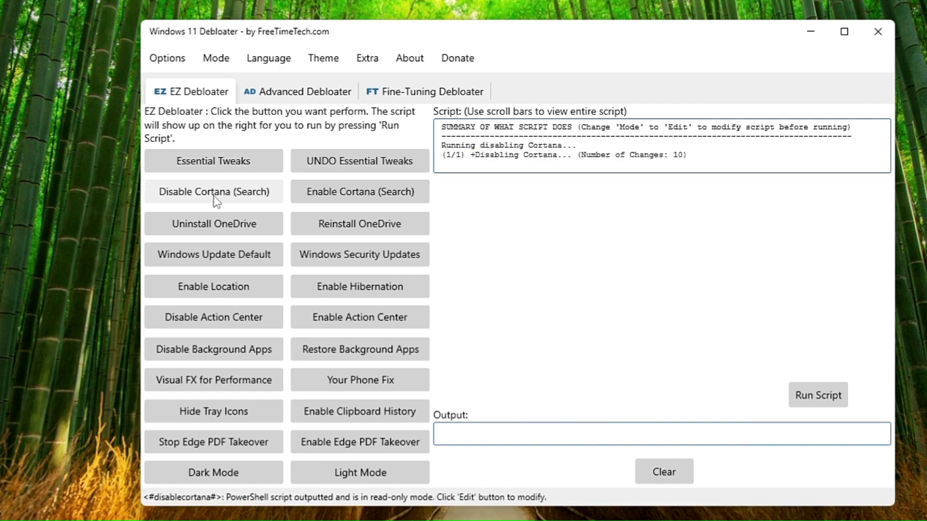
click(803, 397)
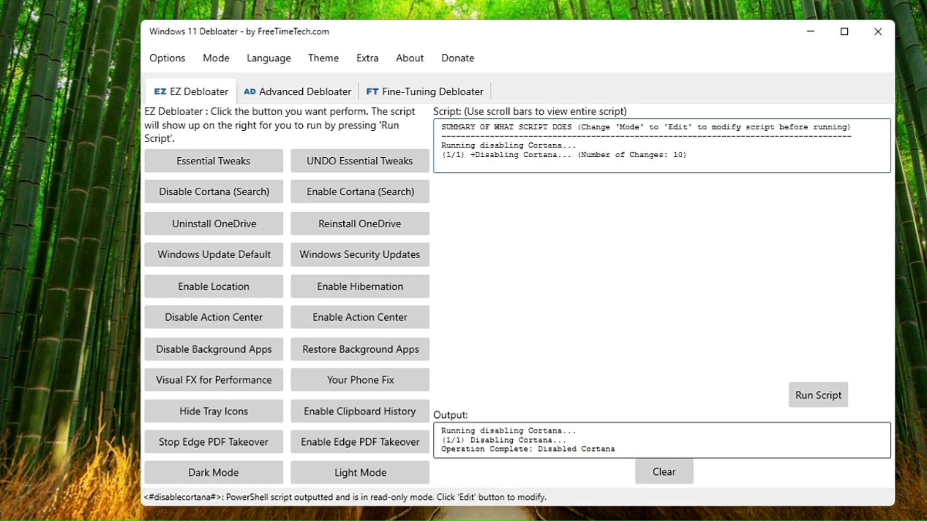
Load the EZ Debloater script that uninstalls OneDrive.
click(222, 231)
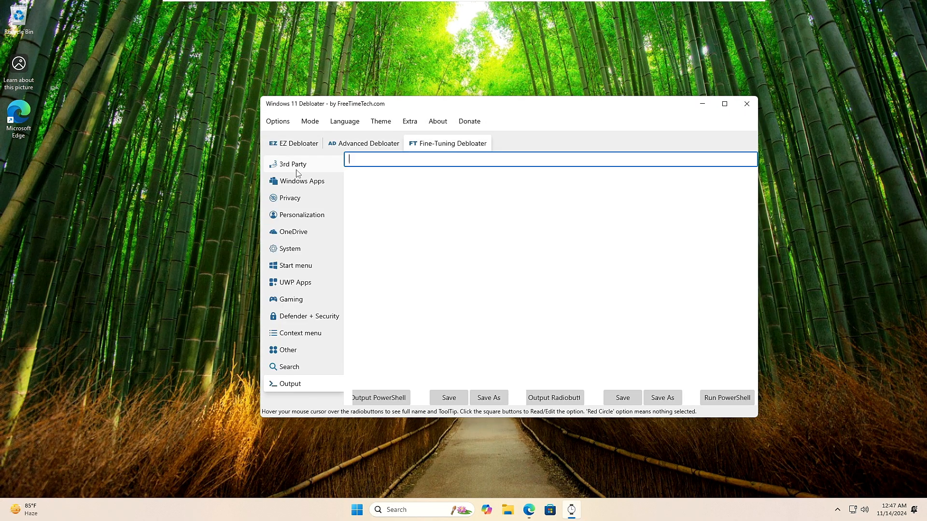
Select the uninstall options for bundled apps such as Paint, Sticky Notes and Snipping Tool among Fine-Tuning Debloater's Windows Apps.
click(300, 181)
click(348, 160)
click(349, 383)
scroll(349, 381, down, 5)
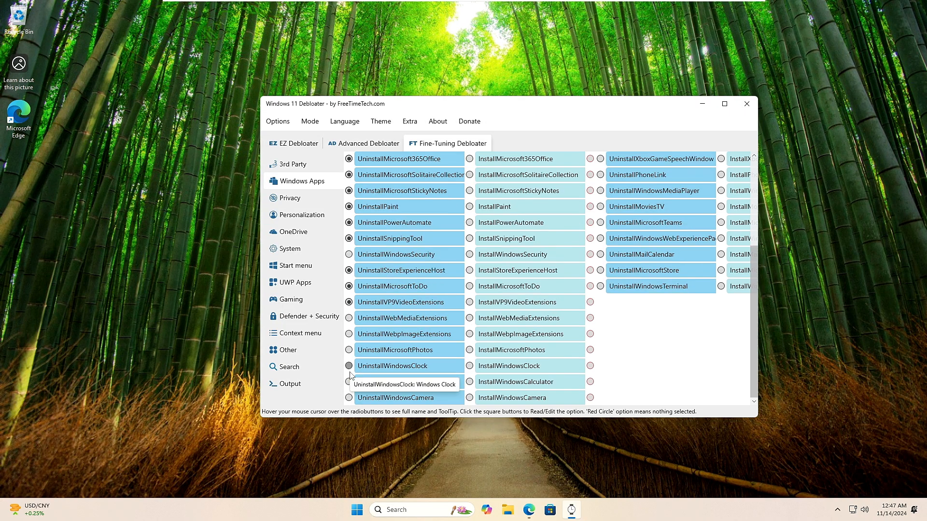
scroll(600, 241, up, 5)
click(601, 319)
scroll(601, 382, down, 5)
click(725, 104)
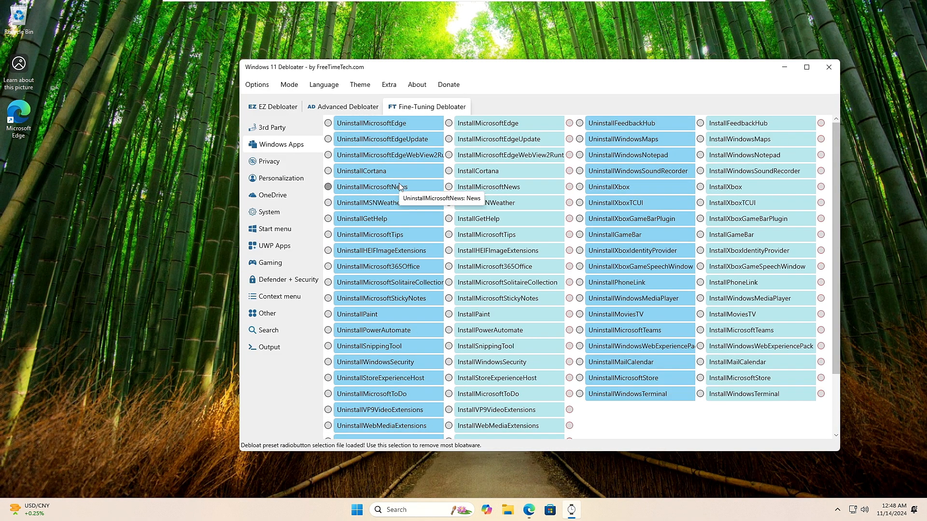
key(super)
key(Escape)
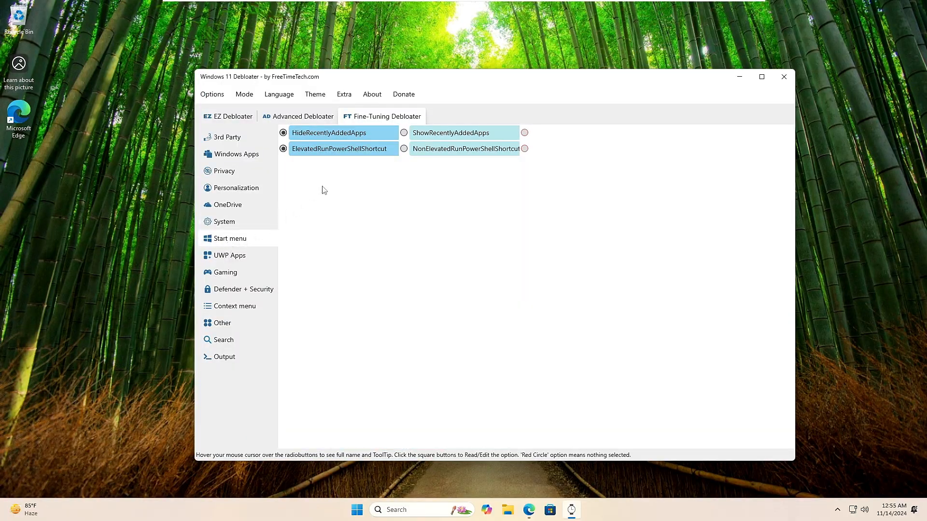
Check the UWP Apps, OneDrive and System selections, output them all as a PowerShell script and run it.
click(230, 255)
click(228, 206)
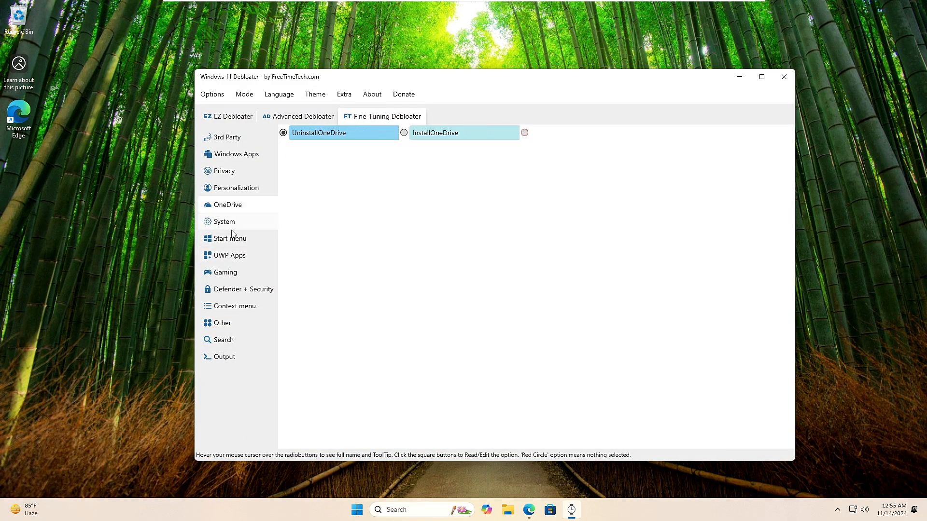
click(236, 227)
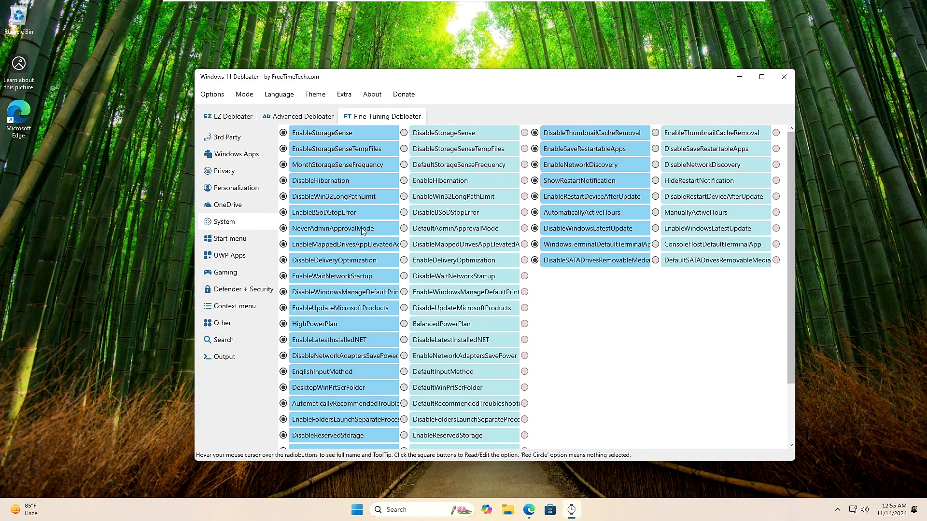
click(224, 357)
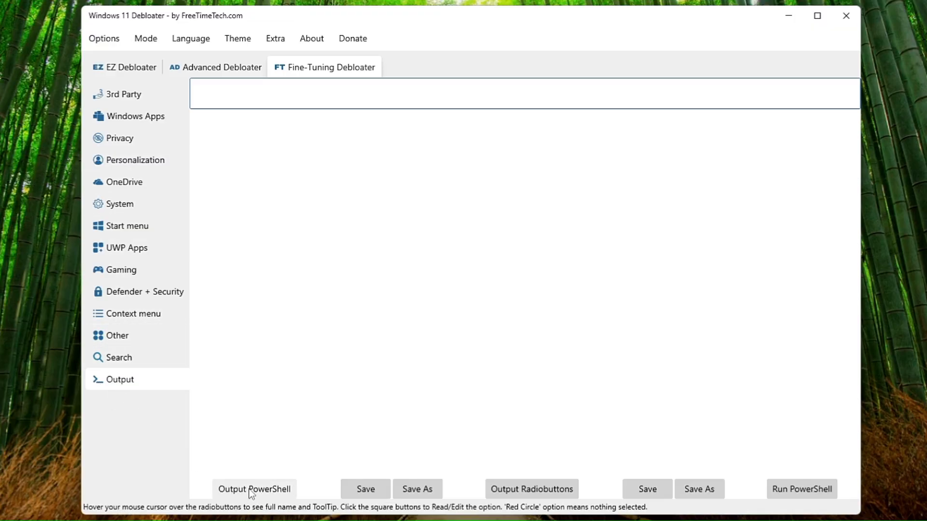
click(260, 490)
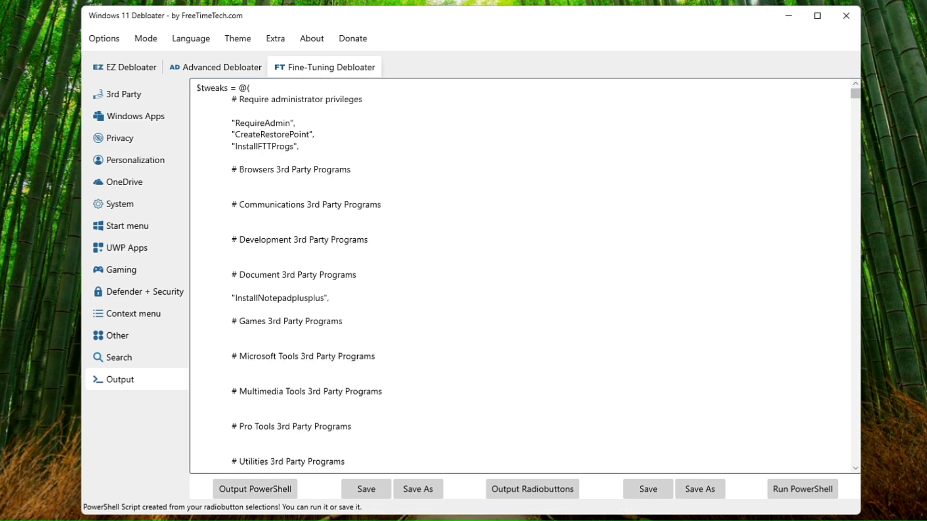
click(793, 493)
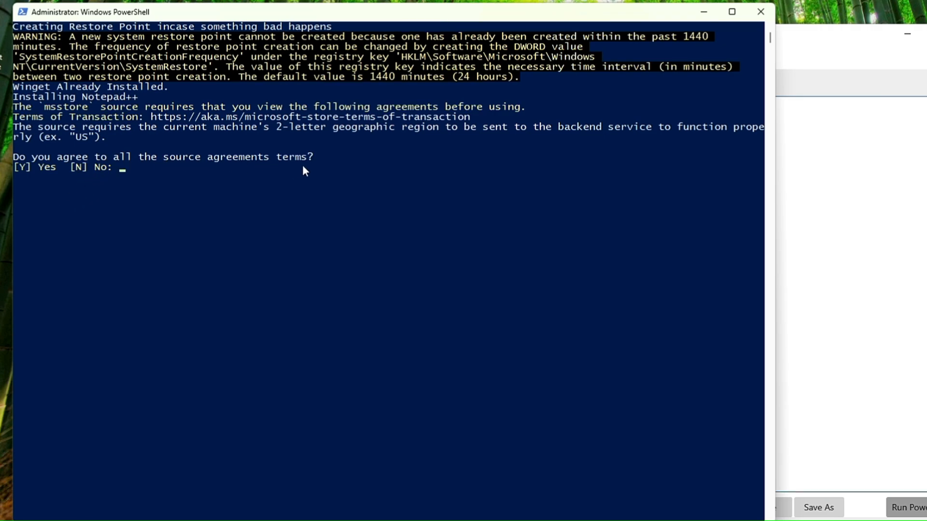
Agree to the msstore source terms with Y, and exit PowerShell and Windows 11 Debloater once the script finishes.
text(aaaaaay)
key(BackSpace)
key(BackSpace)
key(BackSpace)
key(BackSpace)
key(BackSpace)
key(BackSpace)
key(BackSpace)
text(Y)
key(Return)
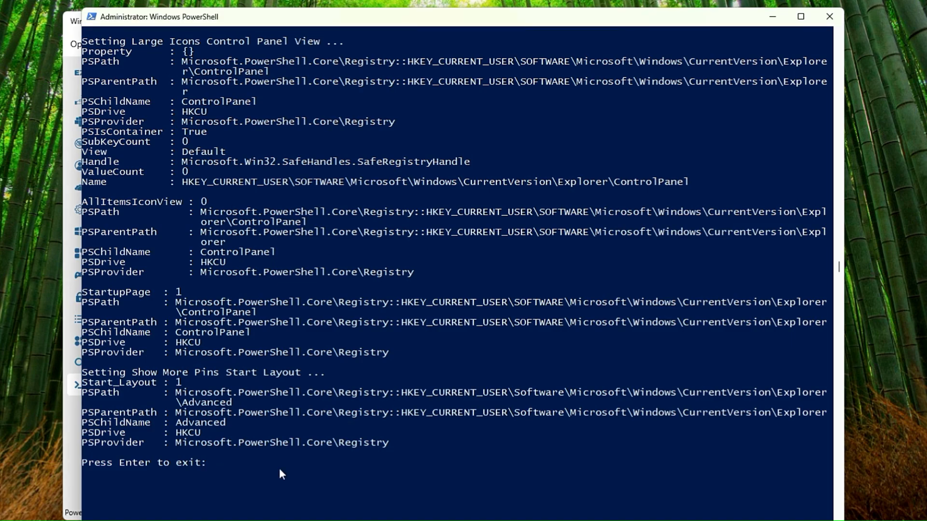
key(Return)
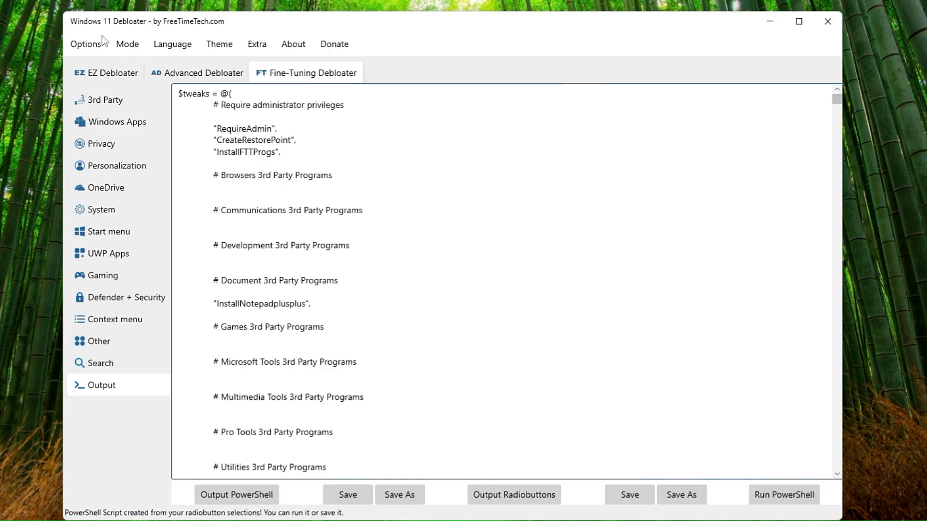
click(837, 25)
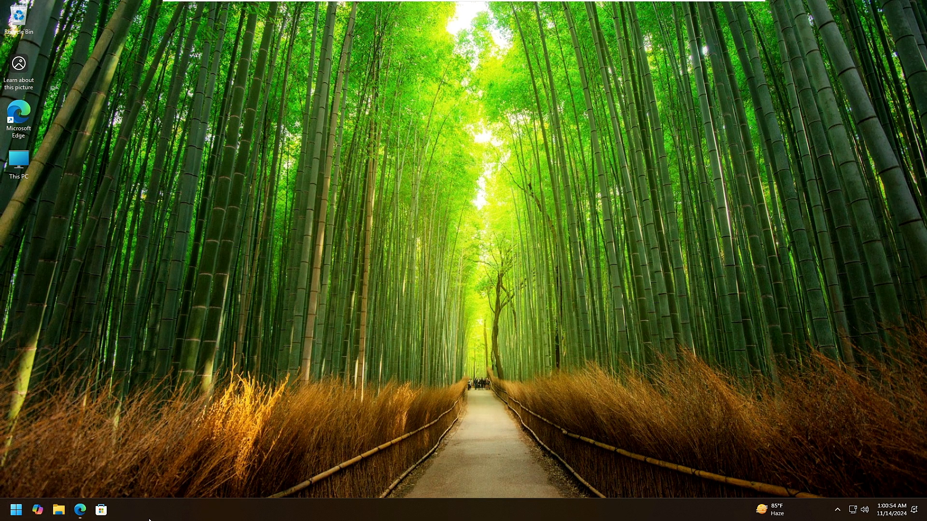
Review the pinned apps and the full list of installed apps in the Start menu.
click(18, 510)
click(18, 511)
click(16, 511)
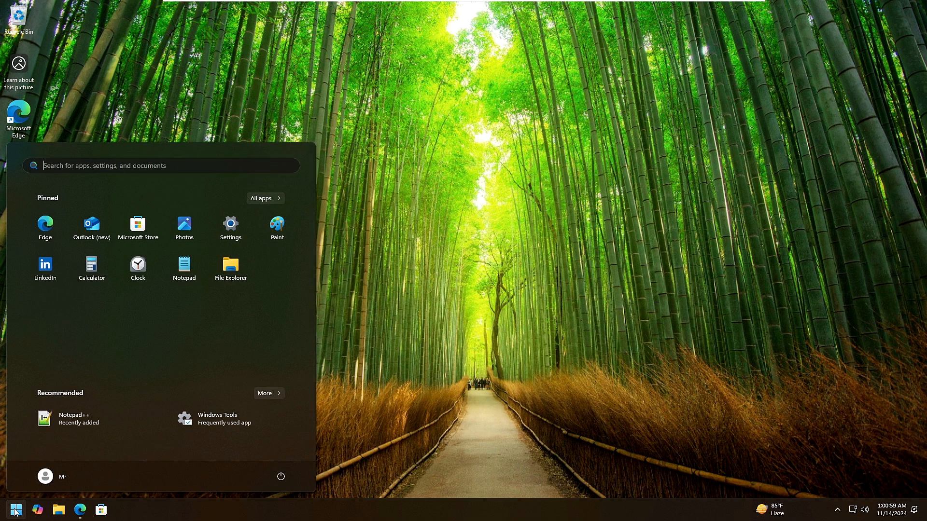
click(267, 199)
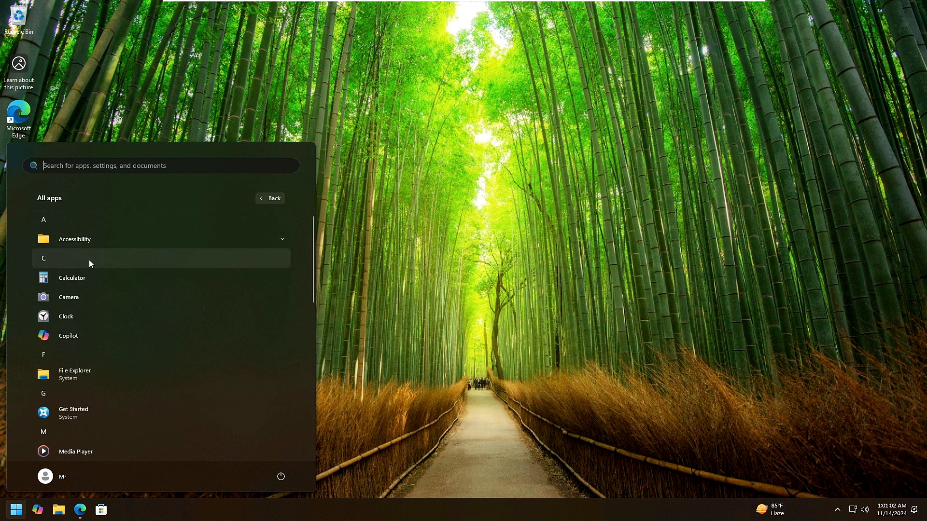
scroll(88, 260, down, 2)
scroll(85, 279, down, 6)
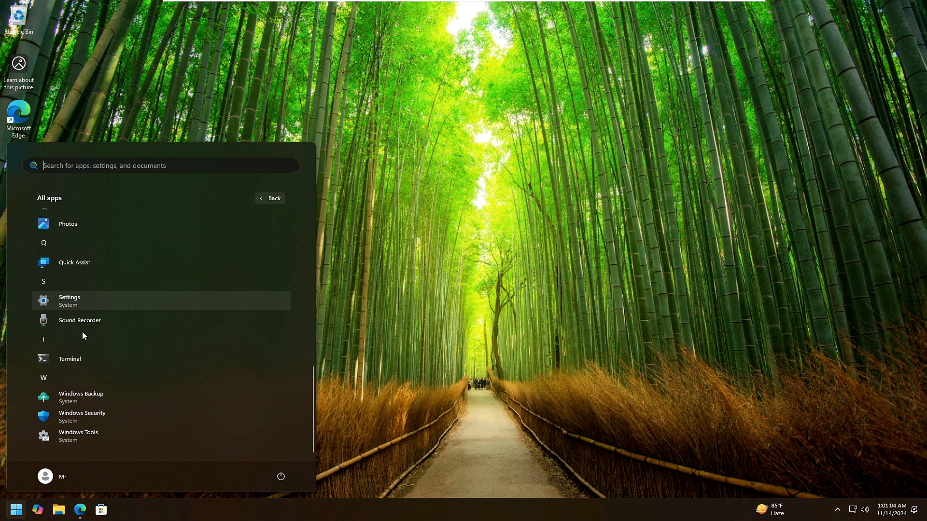
scroll(77, 382, up, 9)
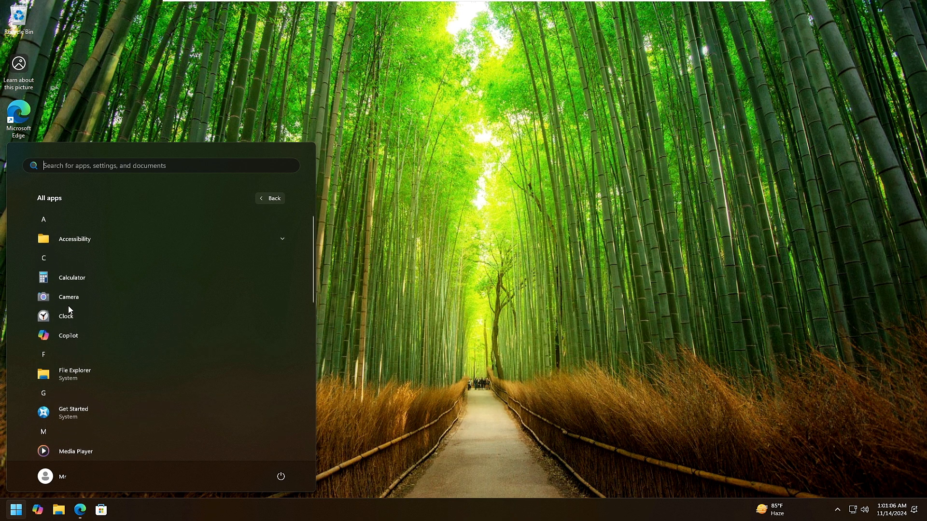
Check whether Copilot offers an uninstall option and examine the other apps left in the full app list.
right_click(89, 334)
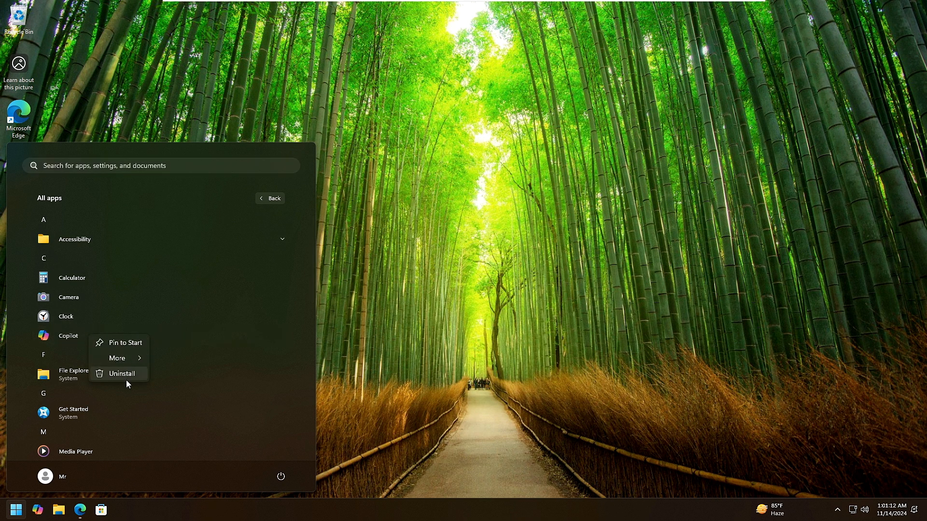
click(300, 286)
scroll(89, 300, down, 1)
scroll(86, 331, down, 2)
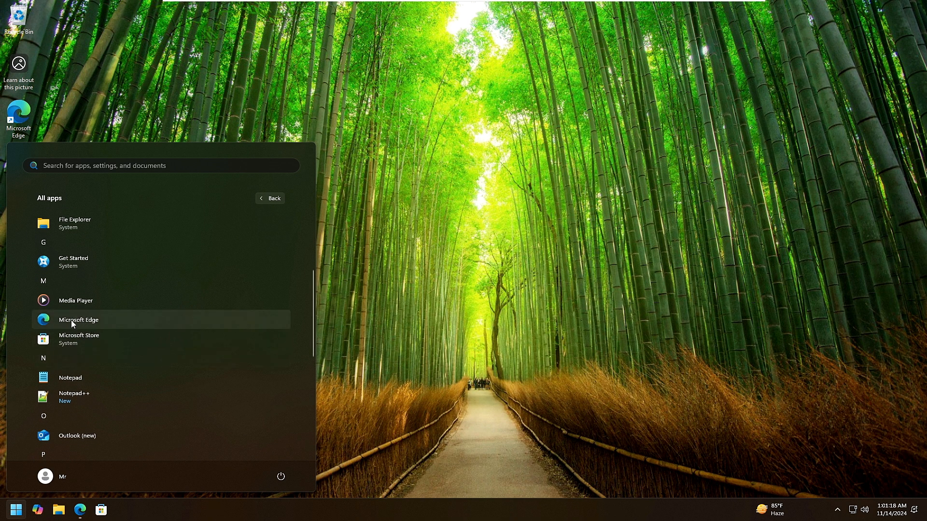
scroll(77, 307, down, 1)
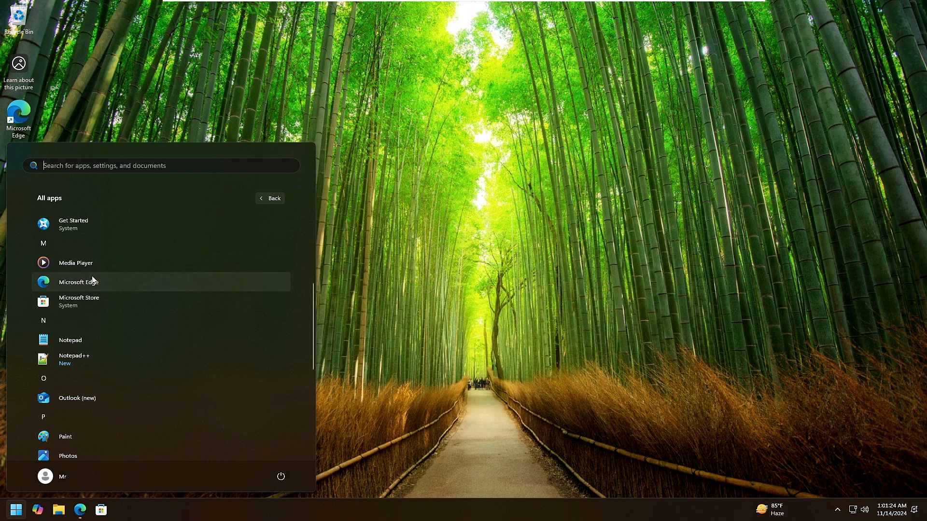
scroll(87, 285, down, 5)
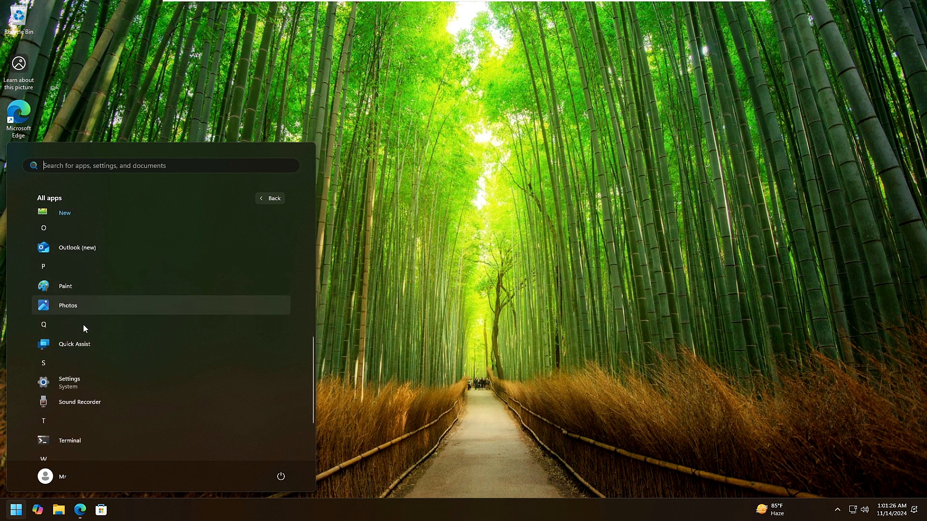
scroll(87, 411, down, 2)
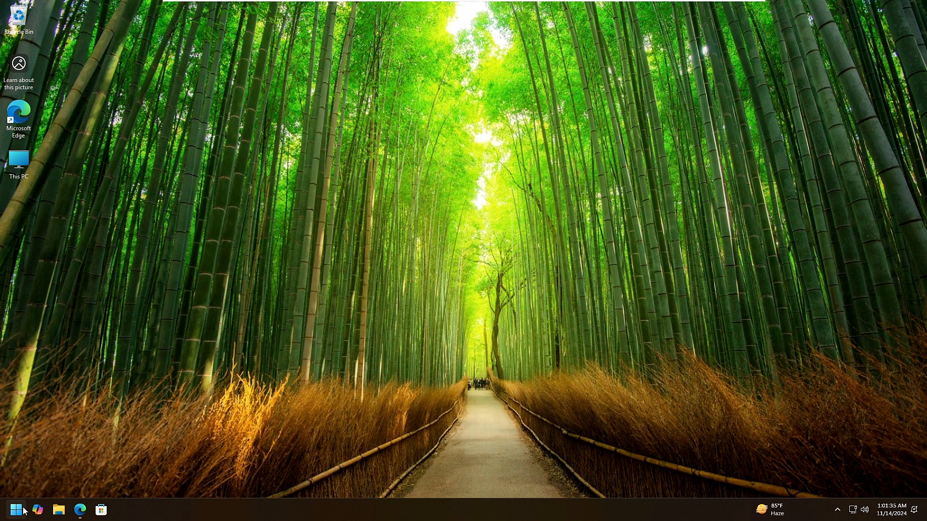
Restart Windows.
click(16, 510)
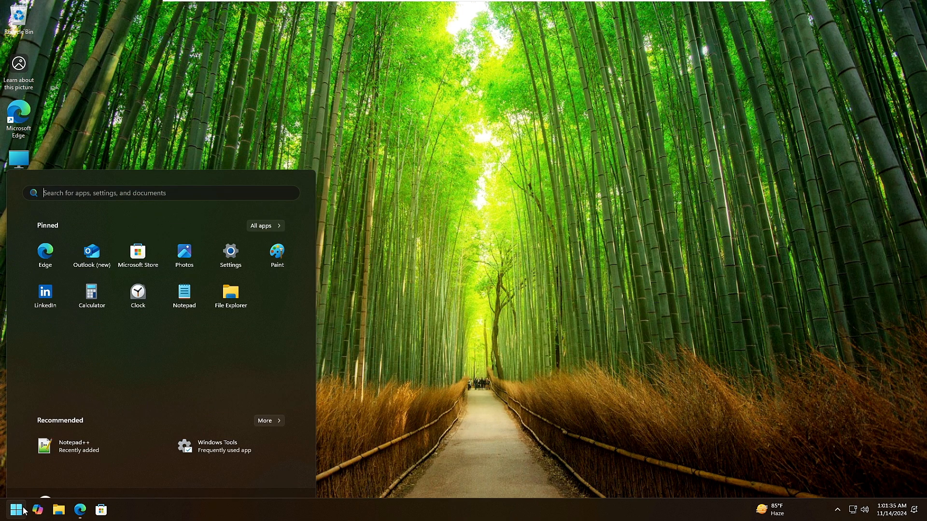
click(280, 477)
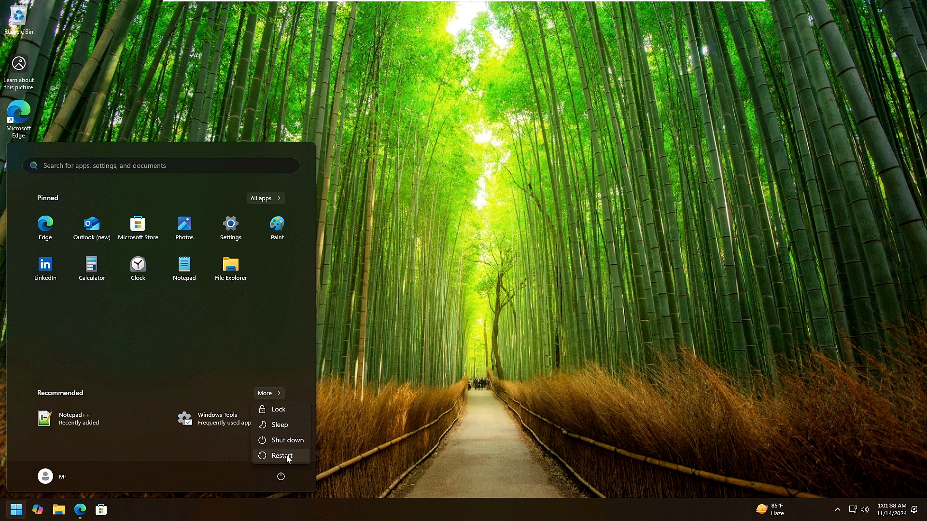
click(287, 457)
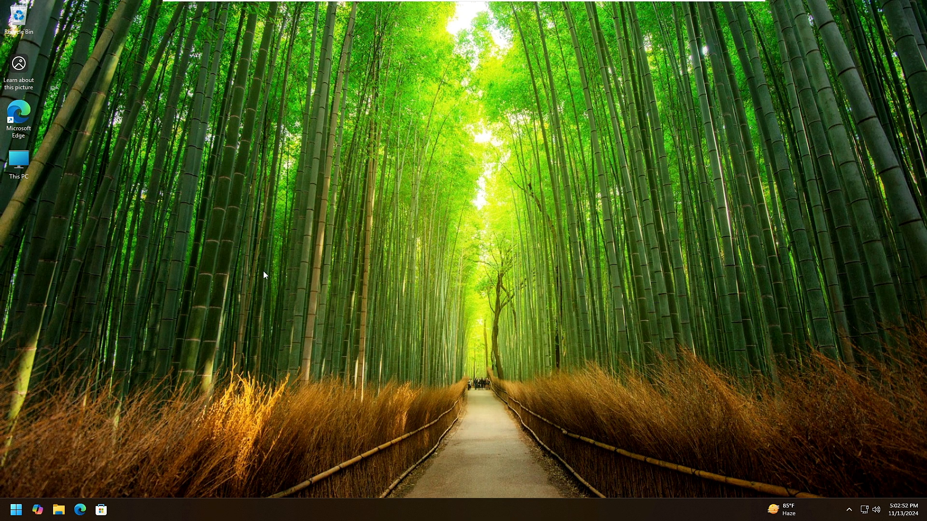
Open Task Manager and inspect the CPU and memory performance after the restart.
right_click(250, 517)
click(298, 471)
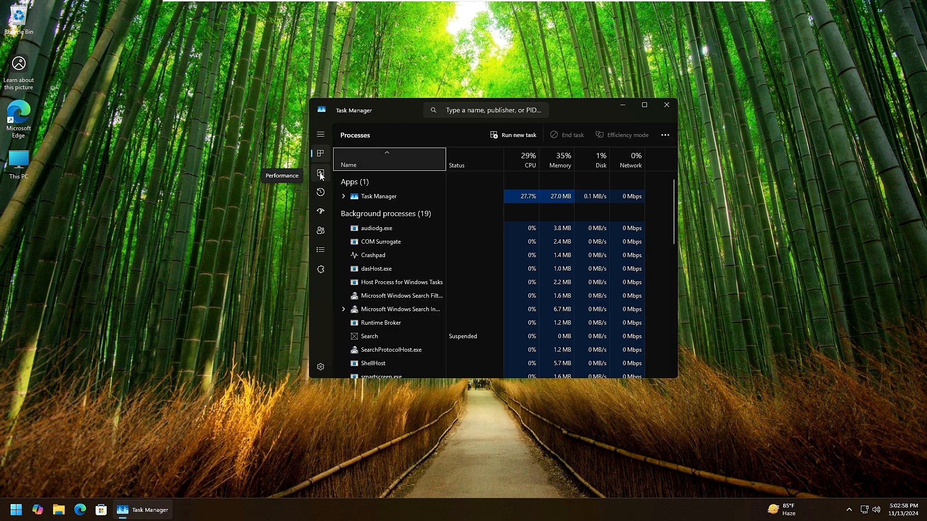
click(320, 174)
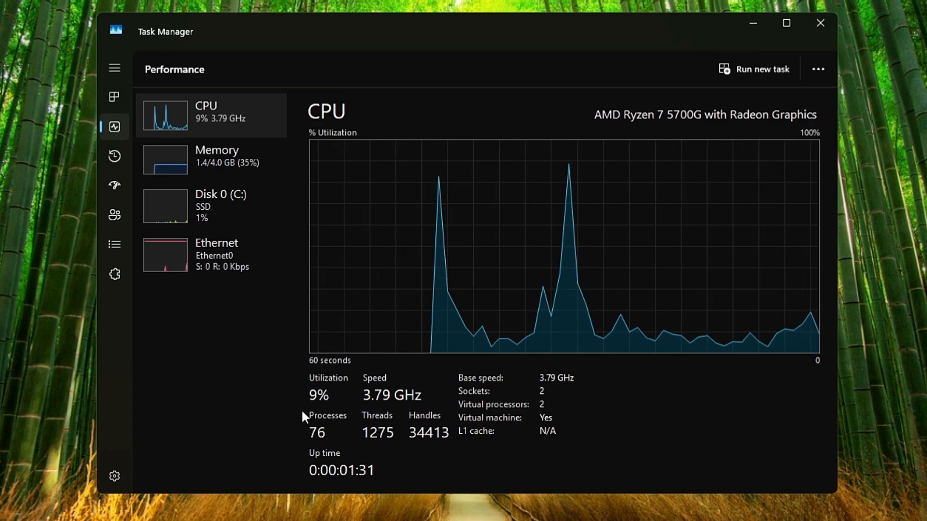
click(228, 166)
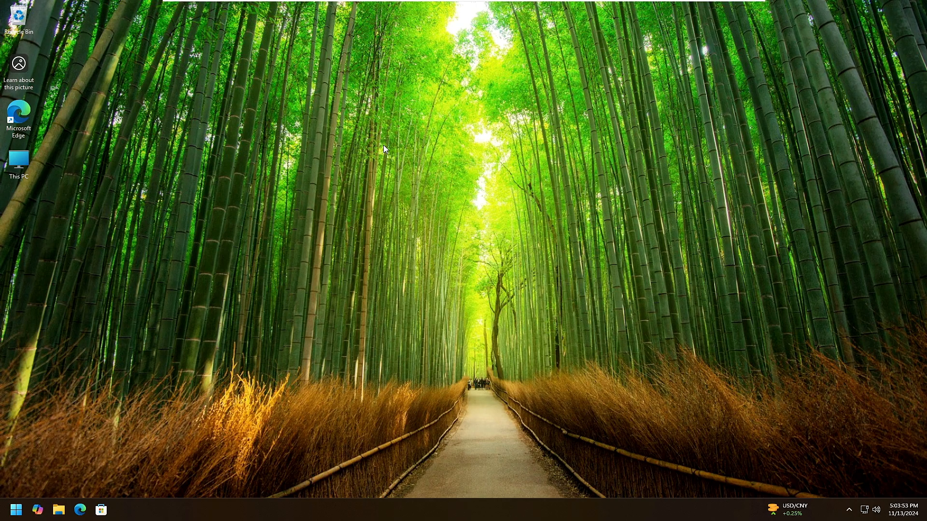
Refresh the desktop.
right_click(384, 145)
click(415, 173)
right_click(404, 167)
click(432, 205)
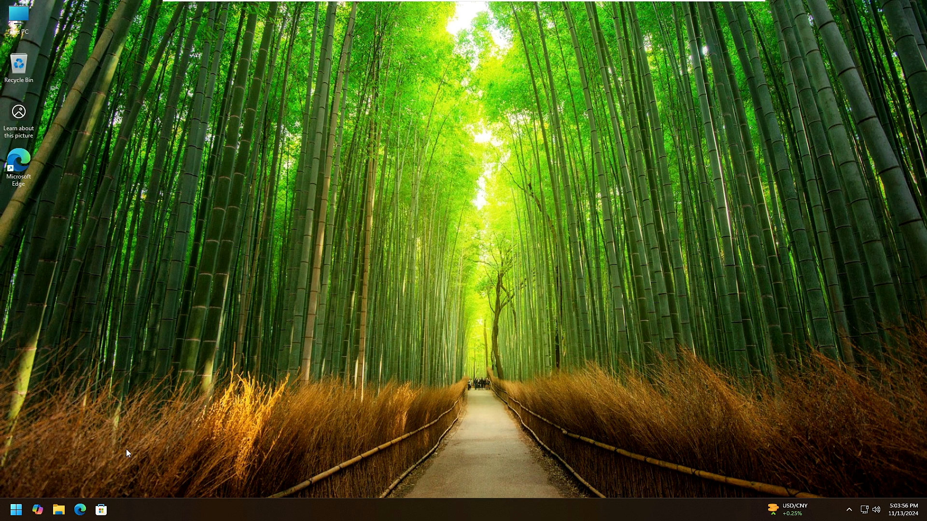
Open Windows Settings, glance at the quick settings, and move the Settings window toward the middle of the desktop.
right_click(15, 510)
click(45, 403)
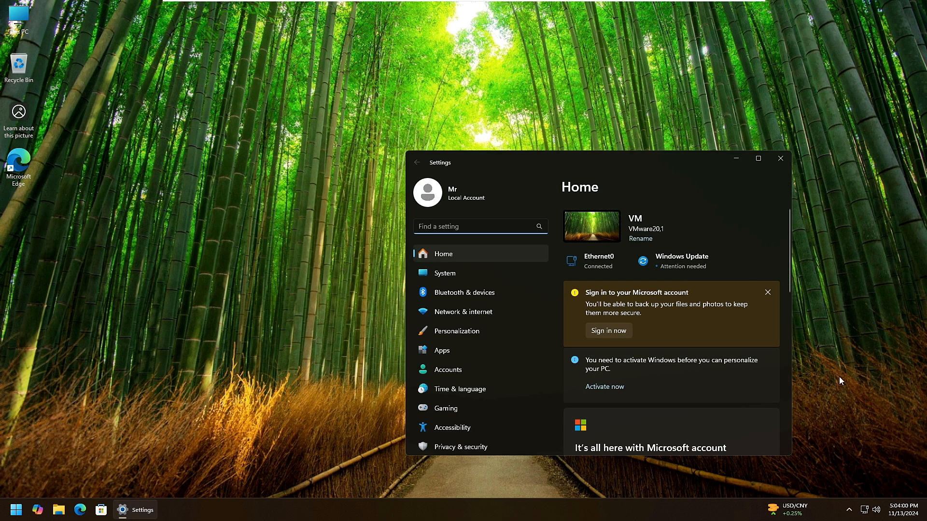
click(867, 510)
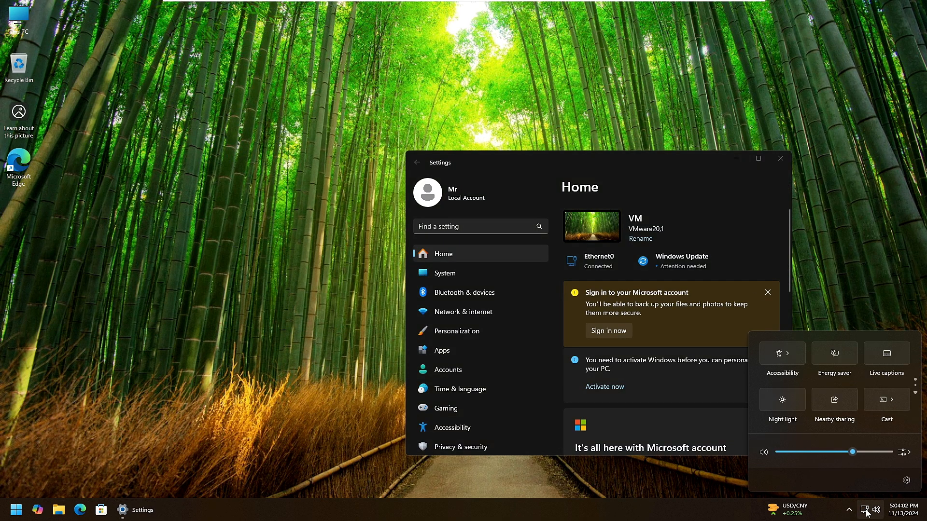
click(868, 511)
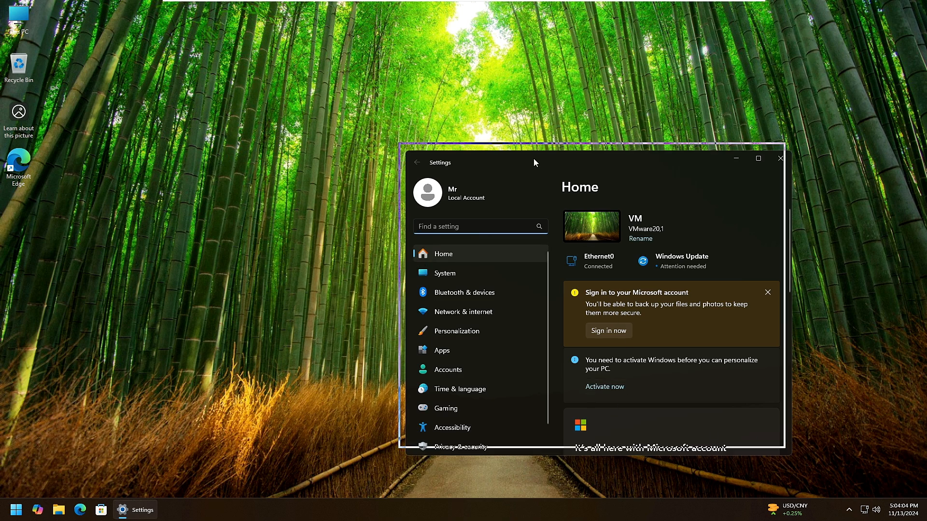
drag(534, 159, 405, 104)
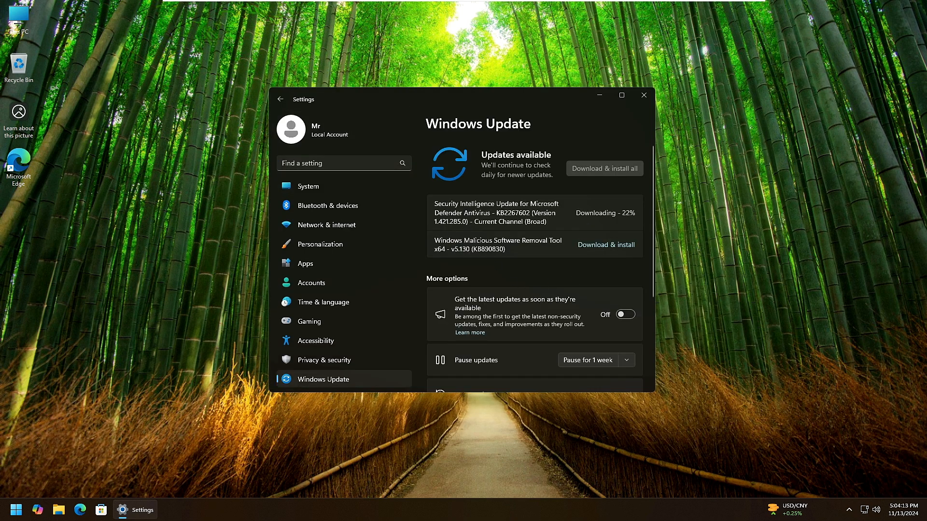
Inspect Virus & threat protection under Privacy & security, and close Windows Security and Settings.
click(330, 368)
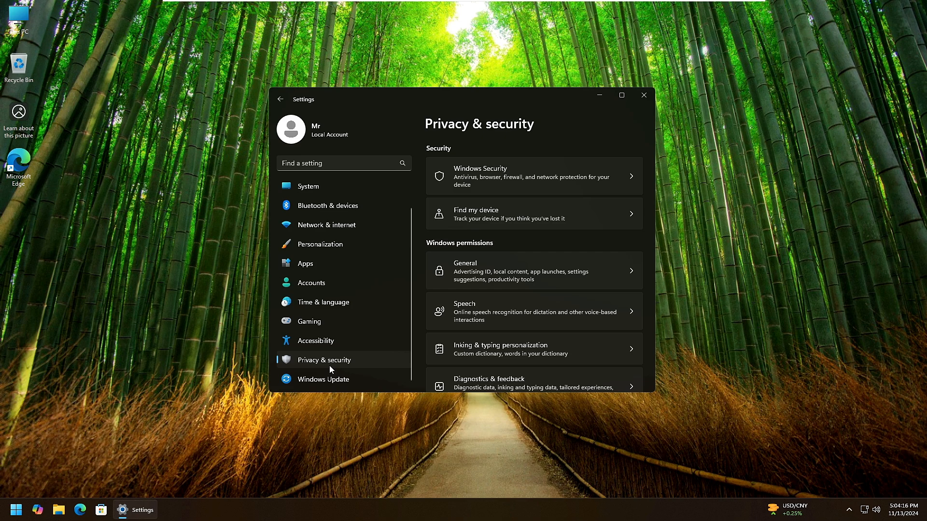
click(508, 174)
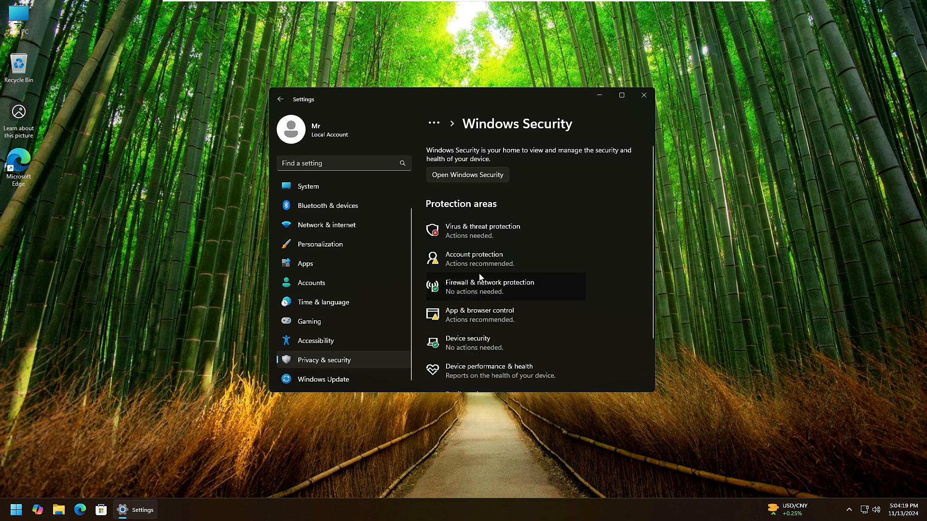
click(485, 231)
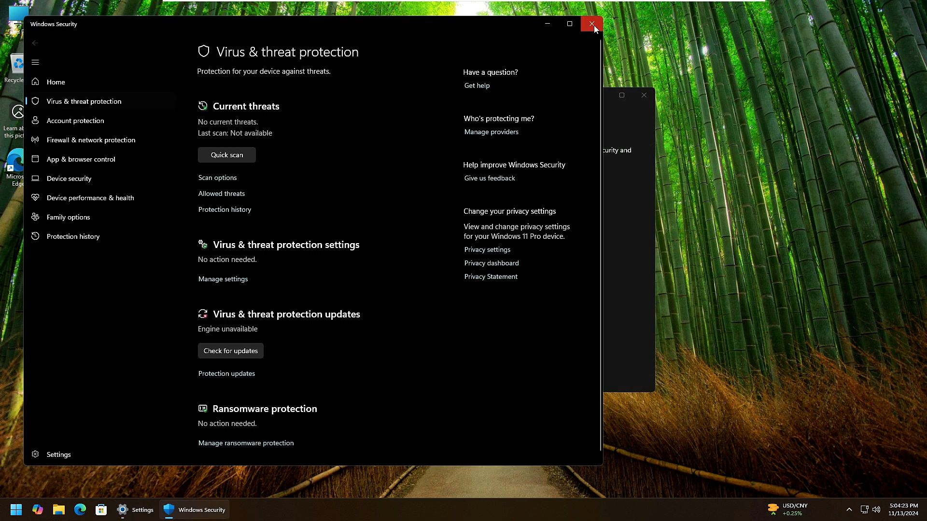
click(593, 24)
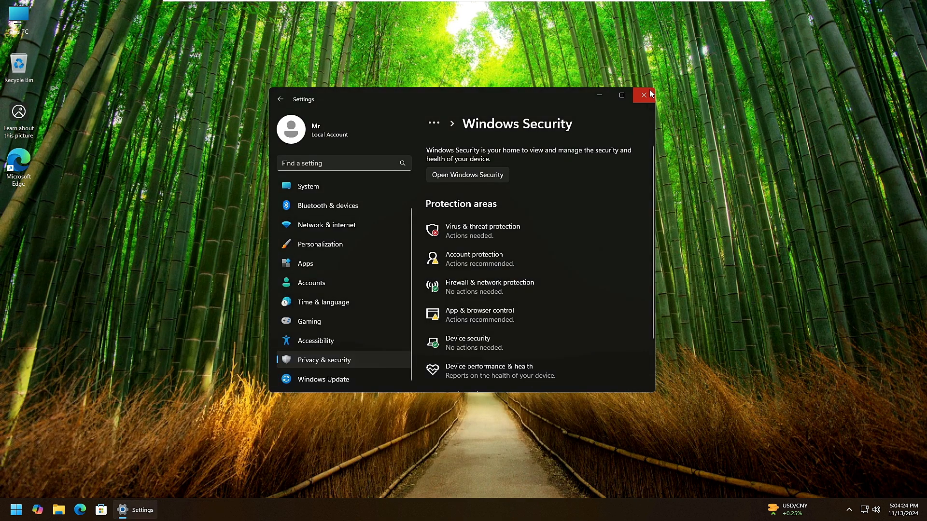
click(644, 95)
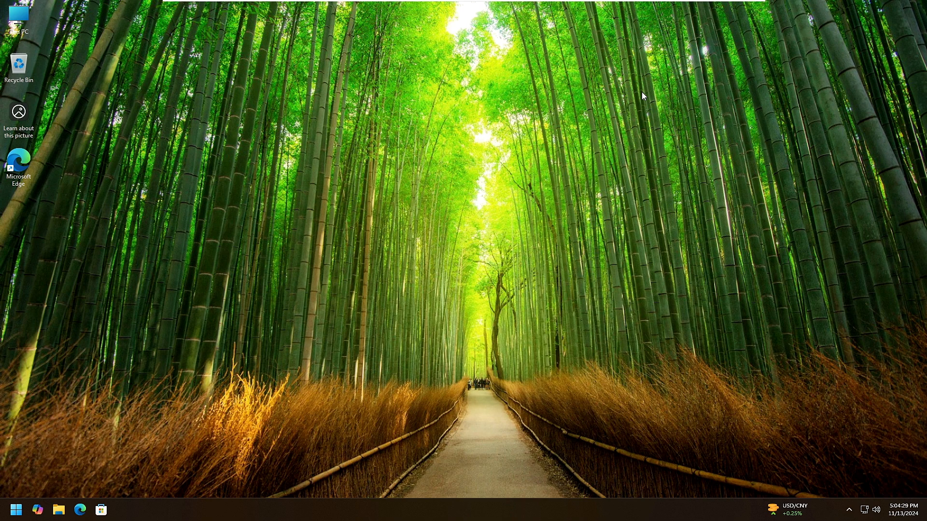